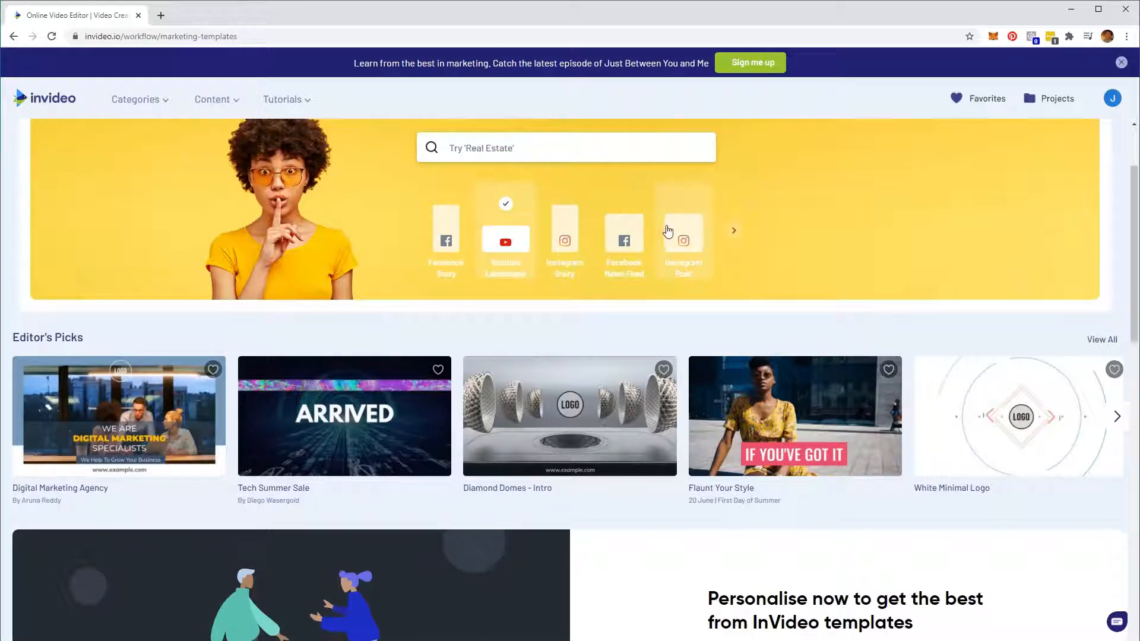
Filter the pre-made templates to the Instagram Story format and preview the animated Editor's Picks.
click(439, 228)
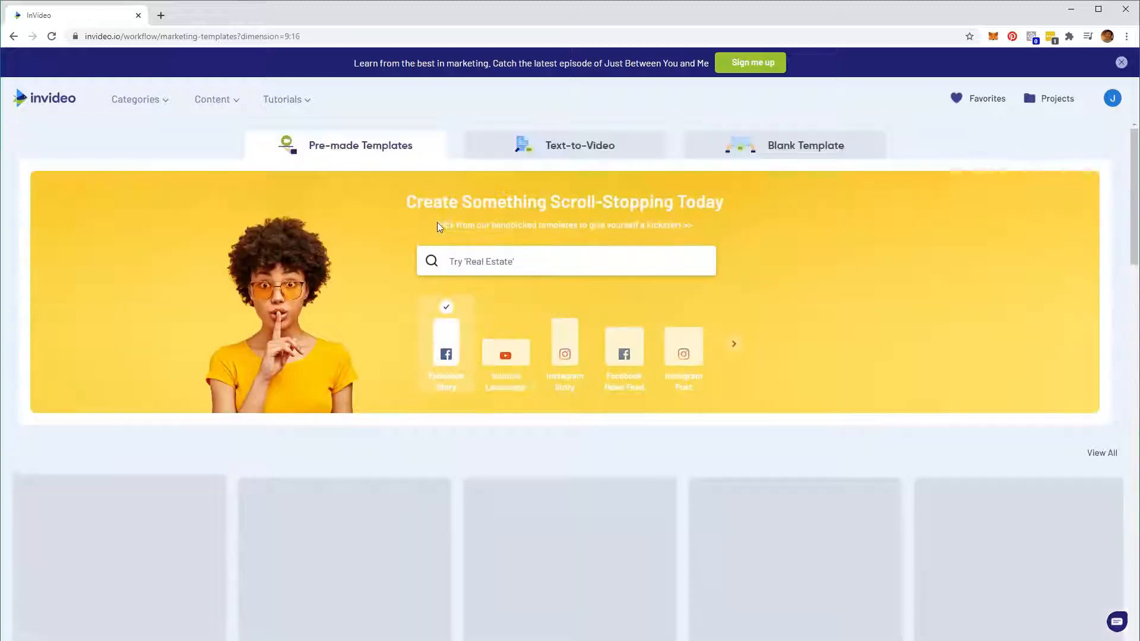
click(550, 352)
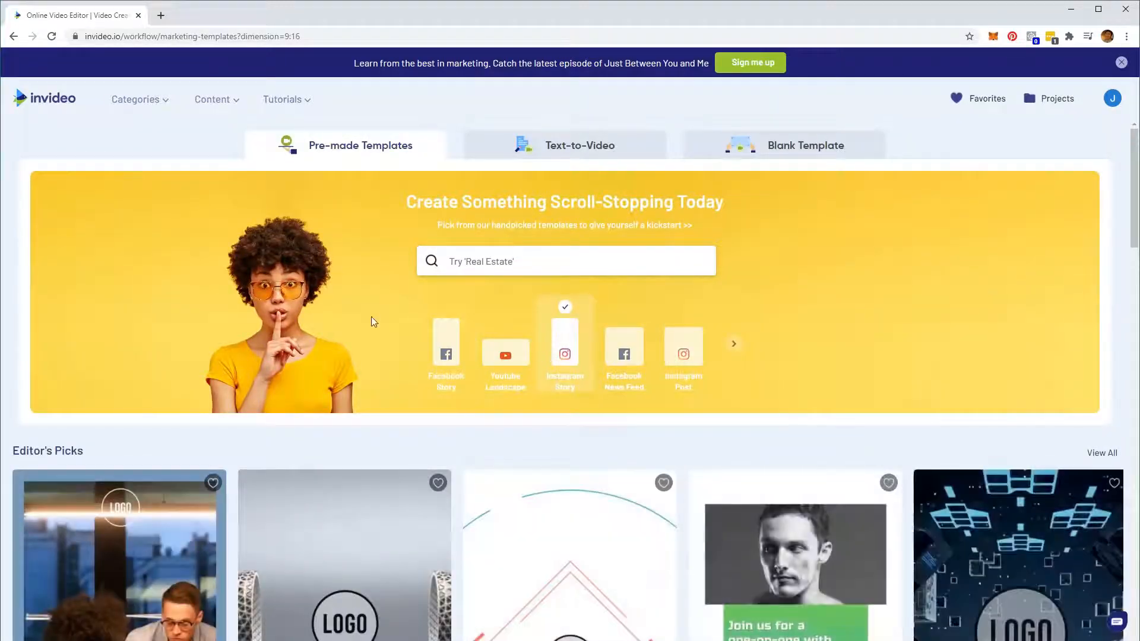
mouse_move(66, 511)
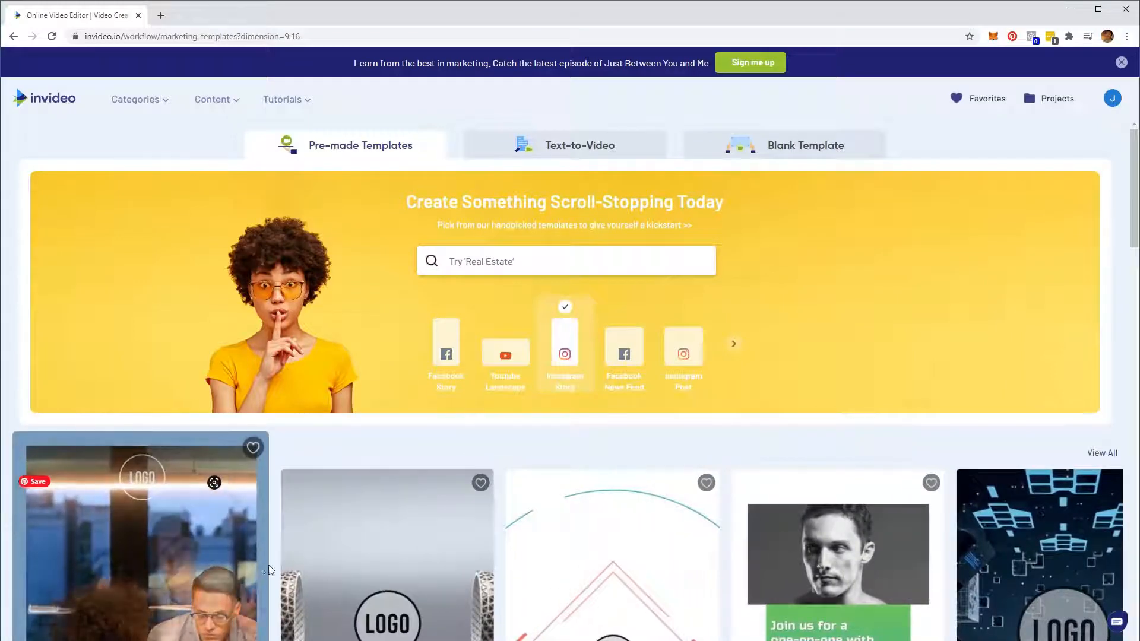
mouse_move(451, 554)
scroll(451, 549, down, 4)
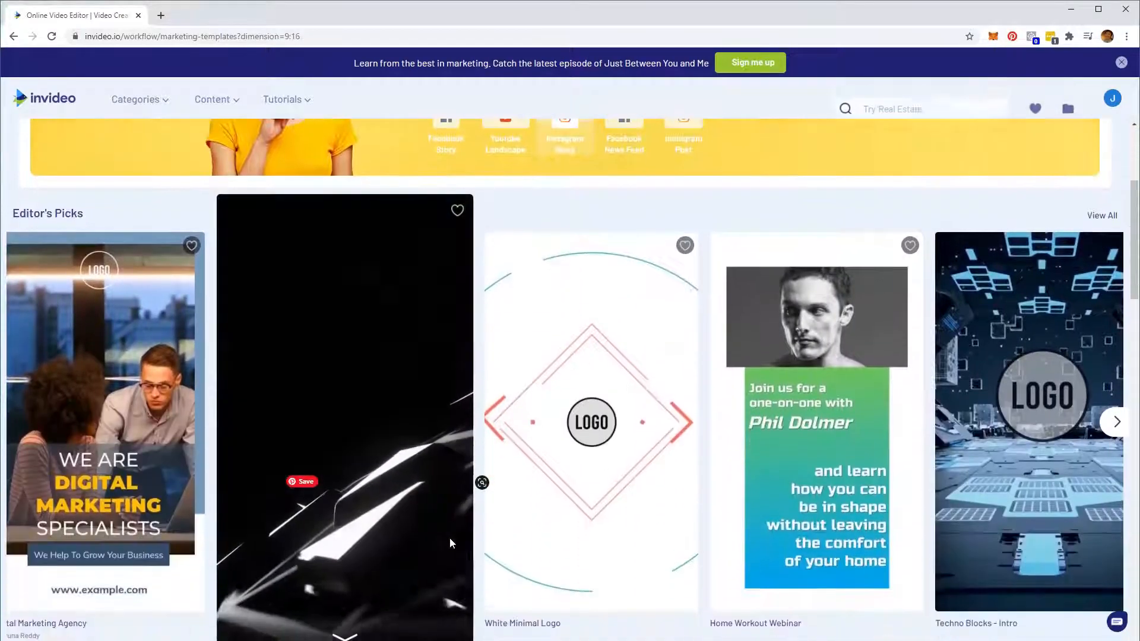
scroll(450, 543, down, 2)
mouse_move(593, 366)
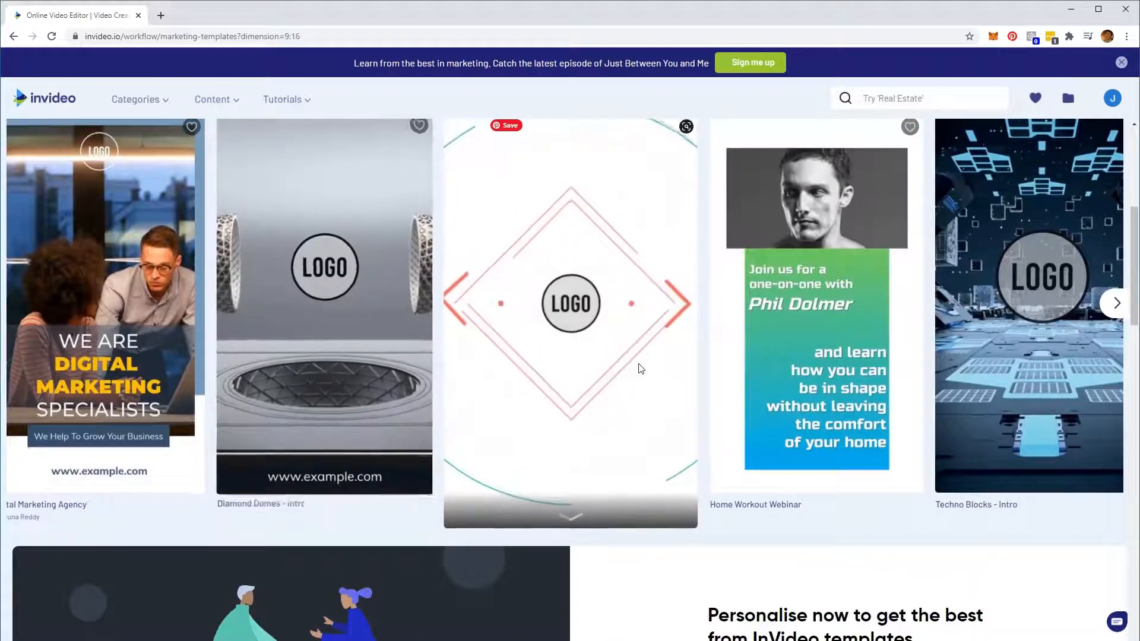
mouse_move(736, 363)
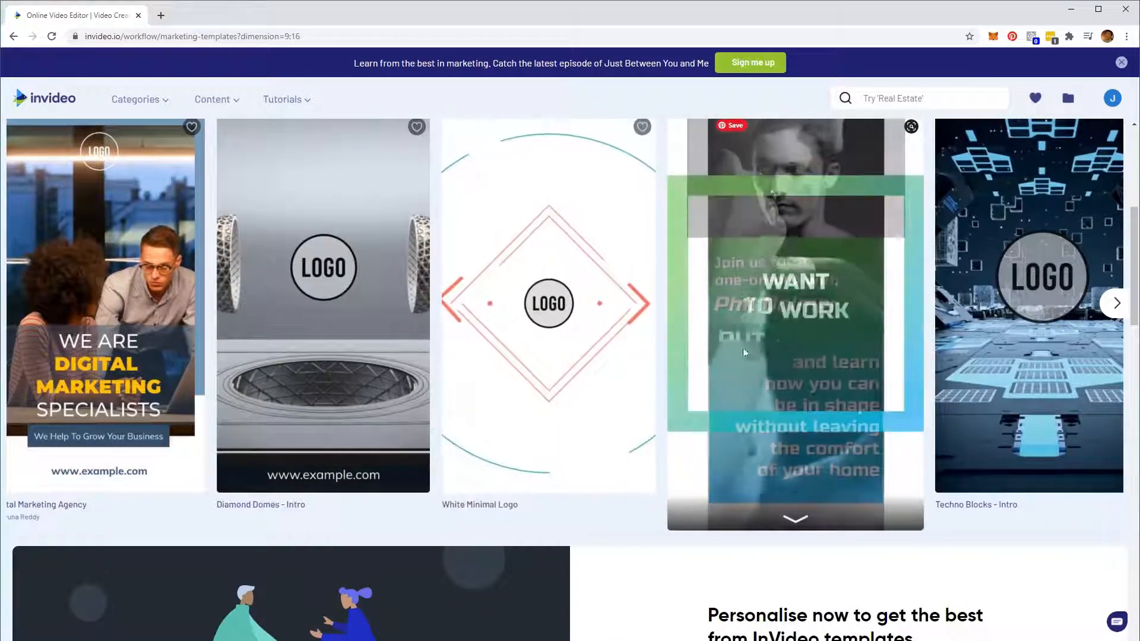
mouse_move(176, 296)
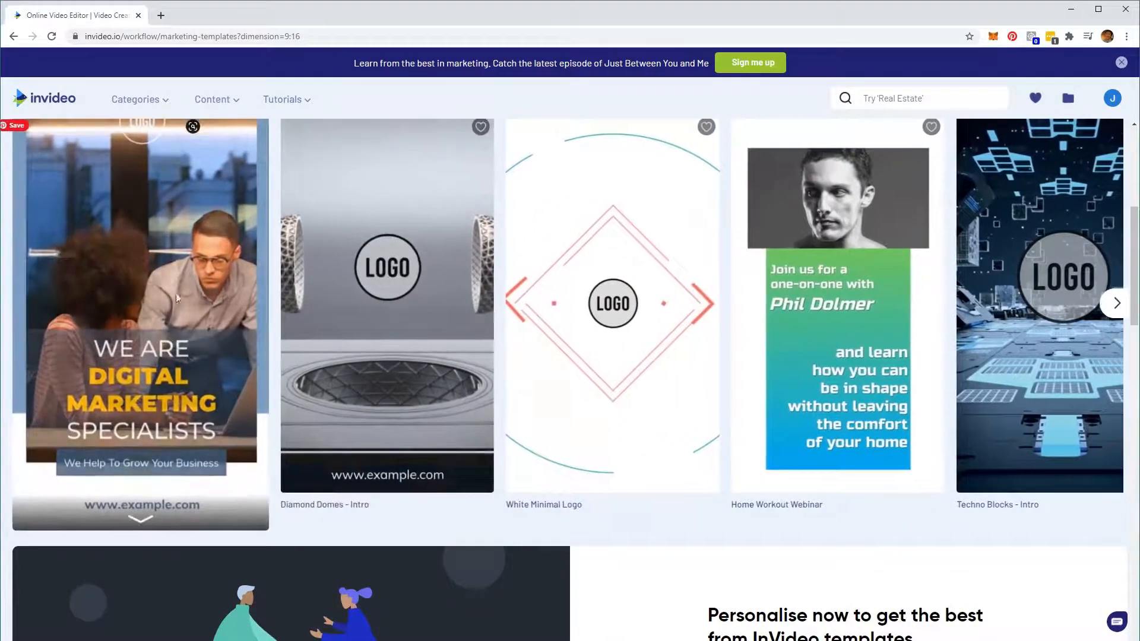
Open the details of the Digital Marketing Agency template, check its video preview and choose the Wide (16:9) format.
click(141, 521)
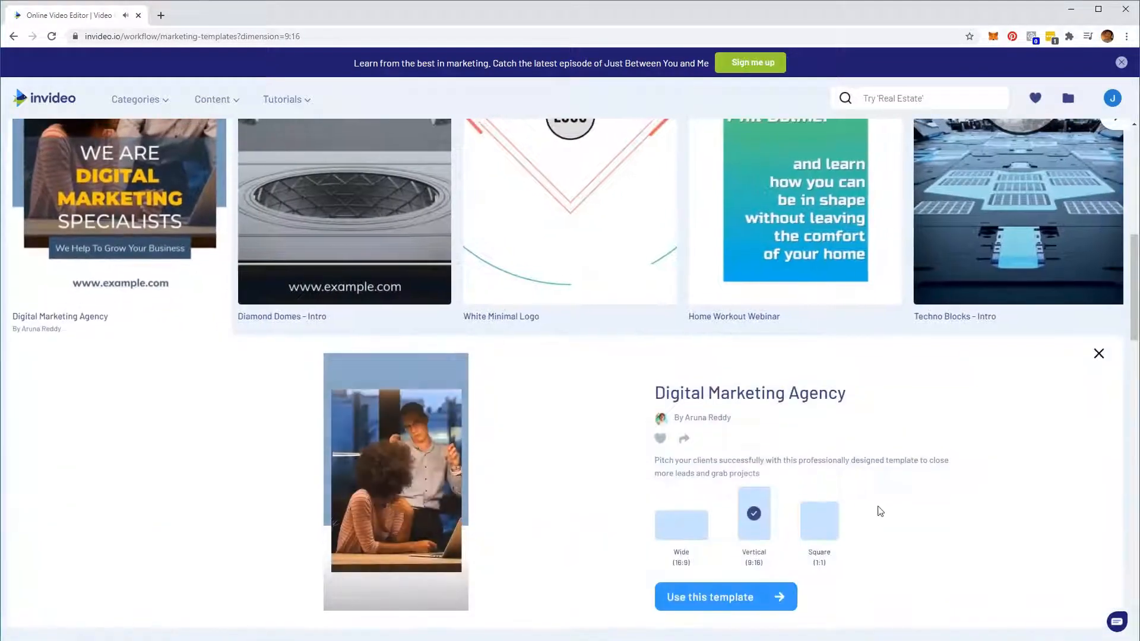
scroll(1035, 503, down, 2)
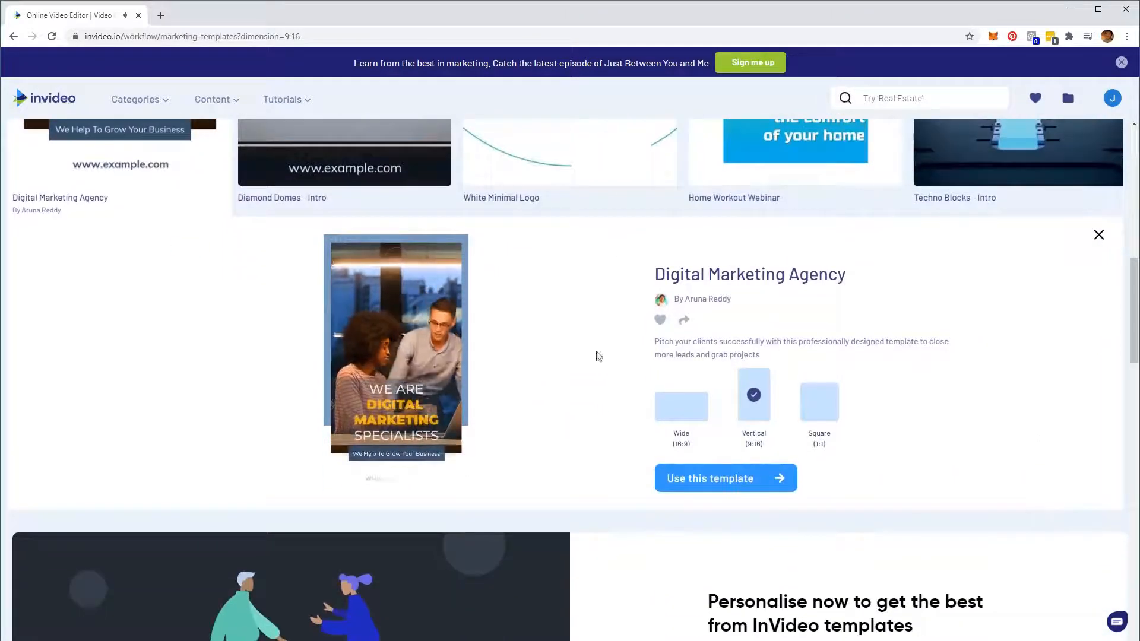
mouse_move(447, 336)
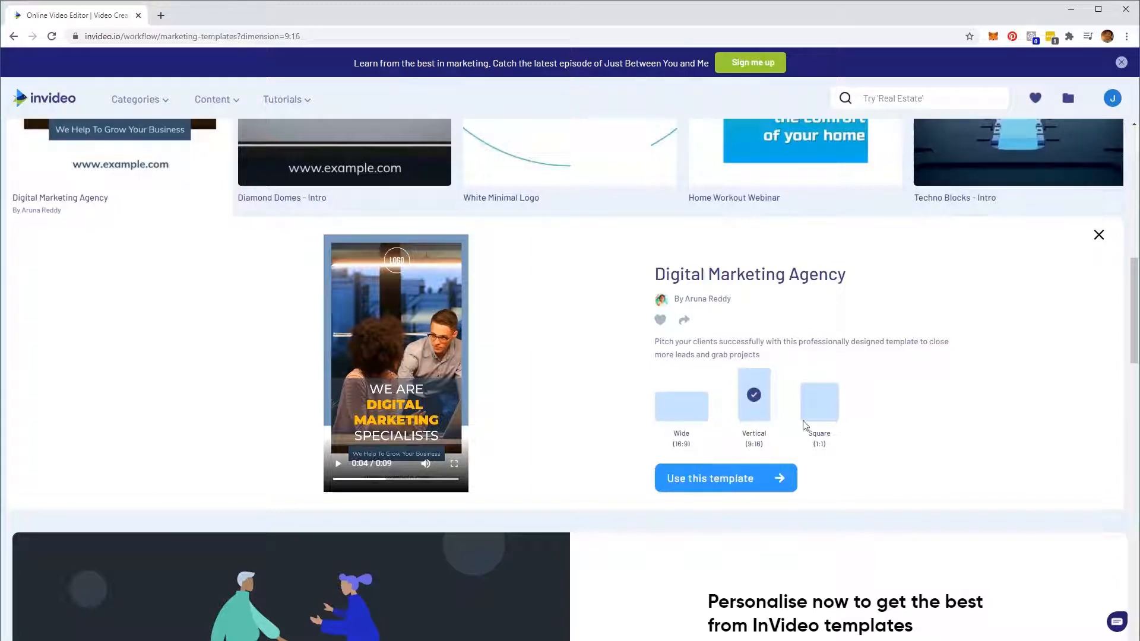
click(692, 422)
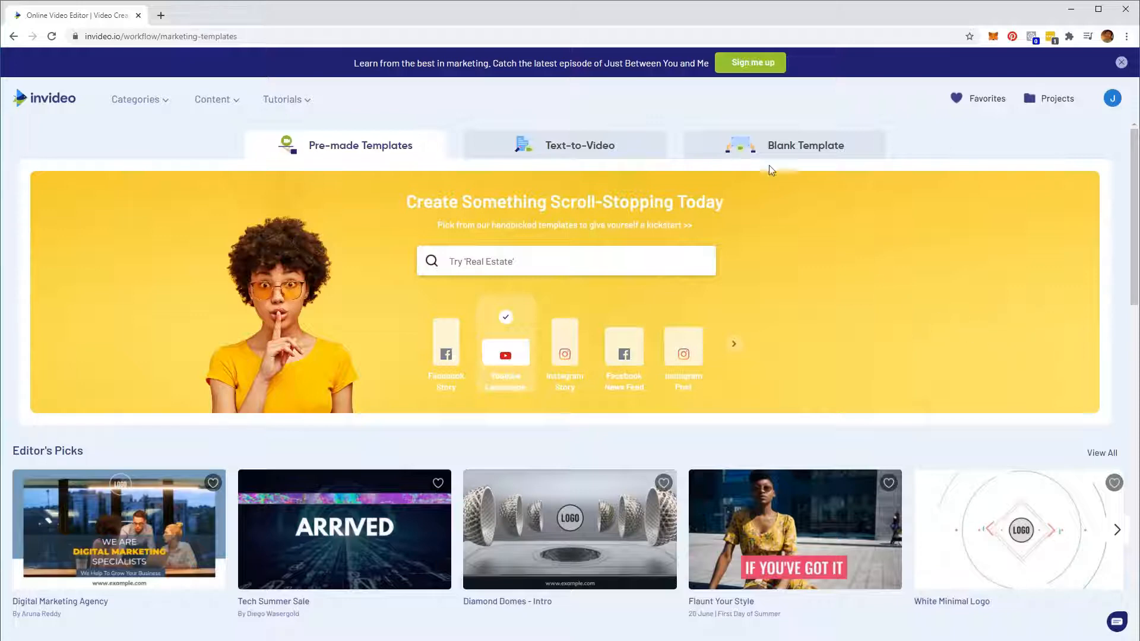
Look at the Blank Template and Text-to-Video starting options and return to the pre-made templates.
click(783, 147)
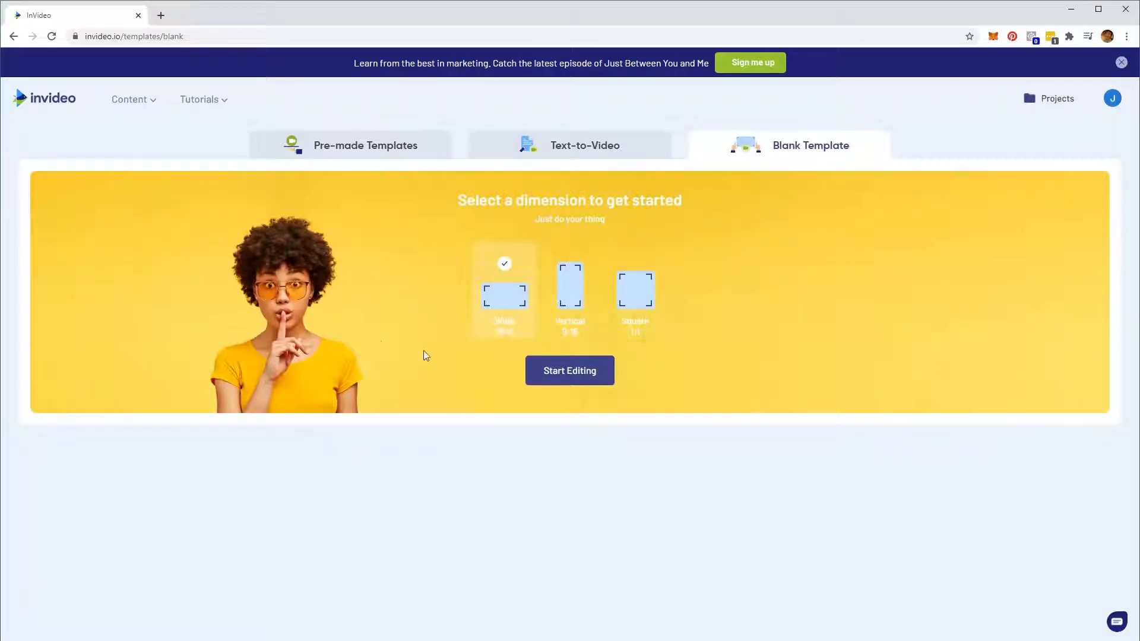
click(394, 152)
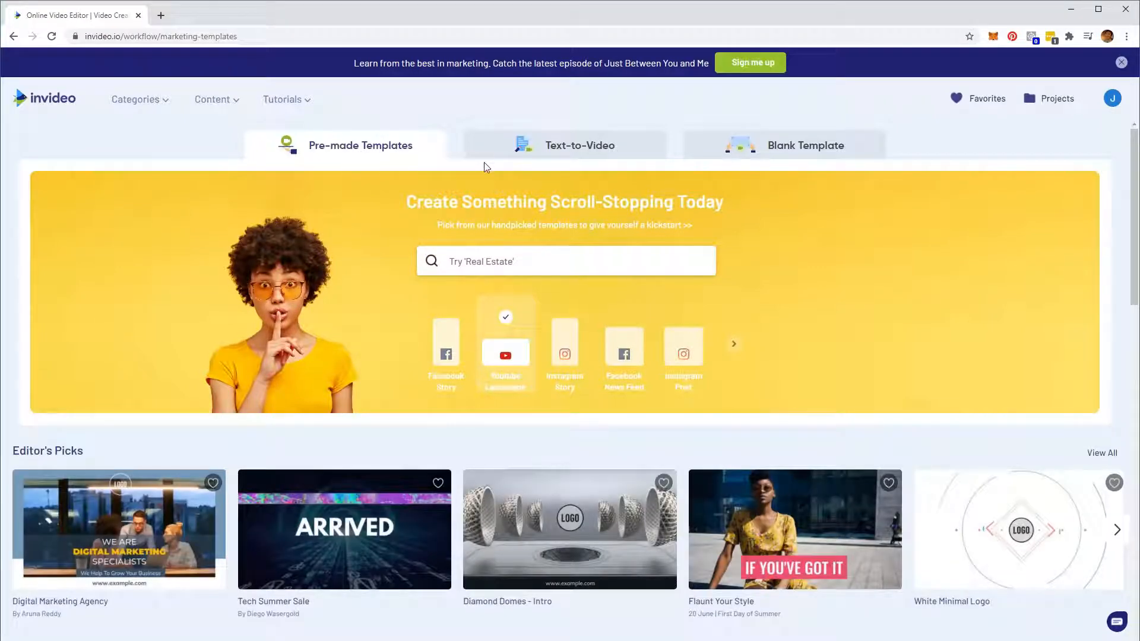
click(553, 151)
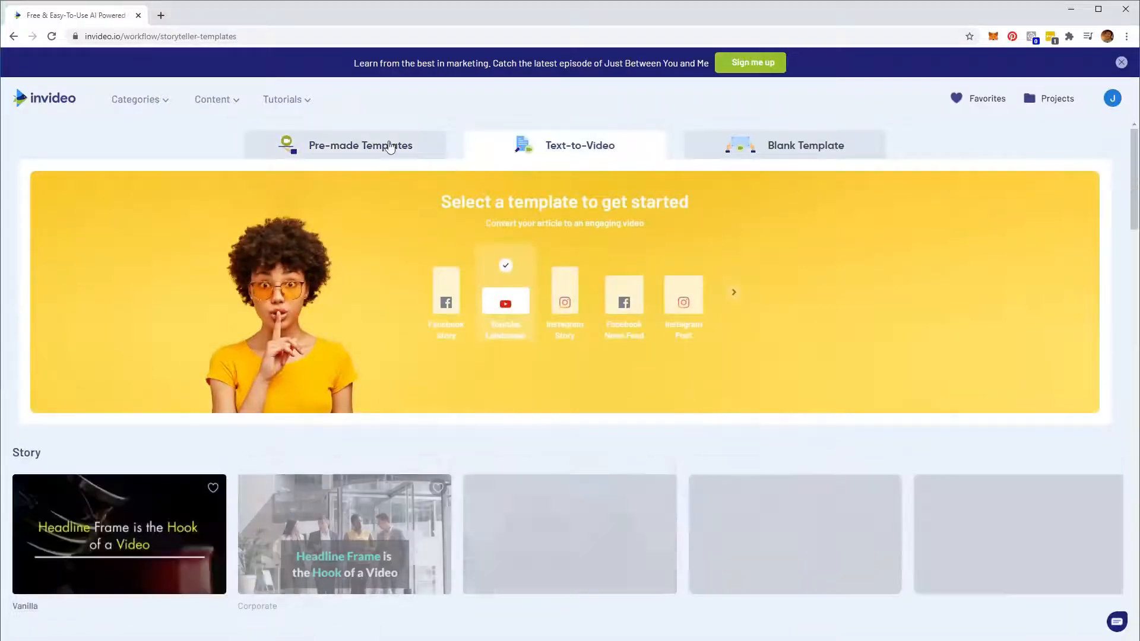
click(380, 149)
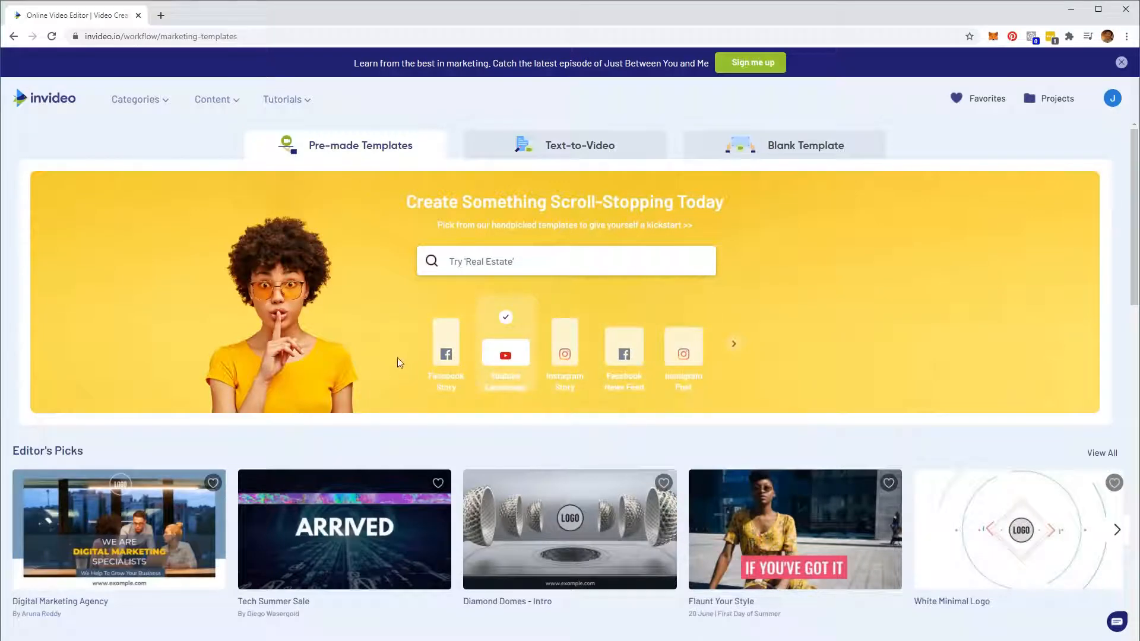
Browse the available social media formats from YouTube Landscape to IGTV and view the vertical IGTV templates.
click(505, 357)
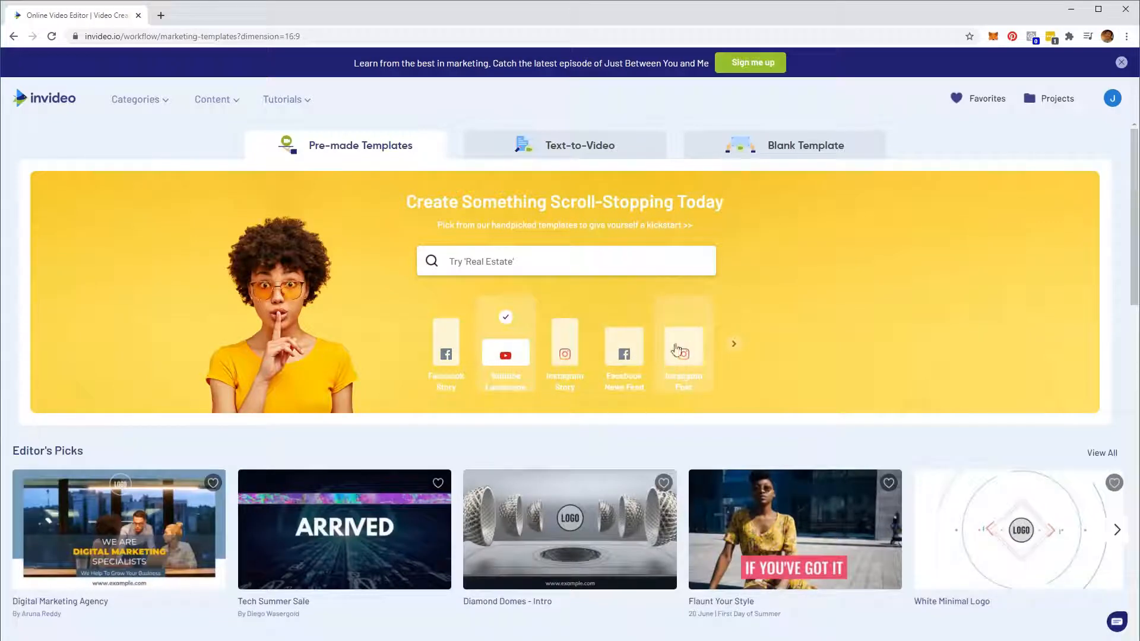
click(736, 355)
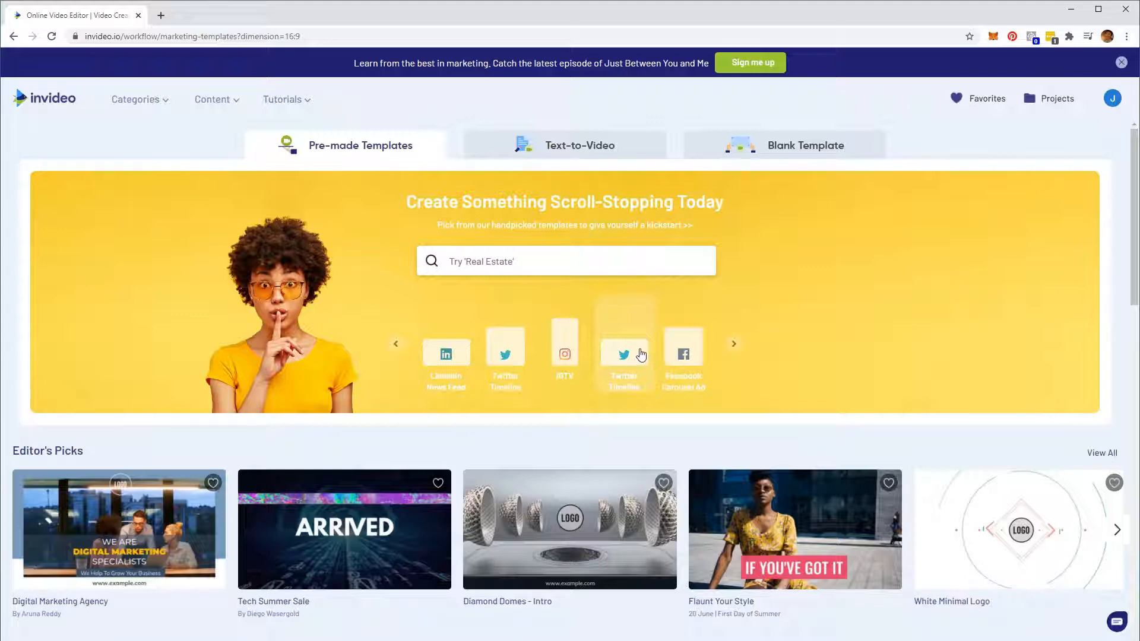
click(565, 351)
scroll(626, 553, down, 2)
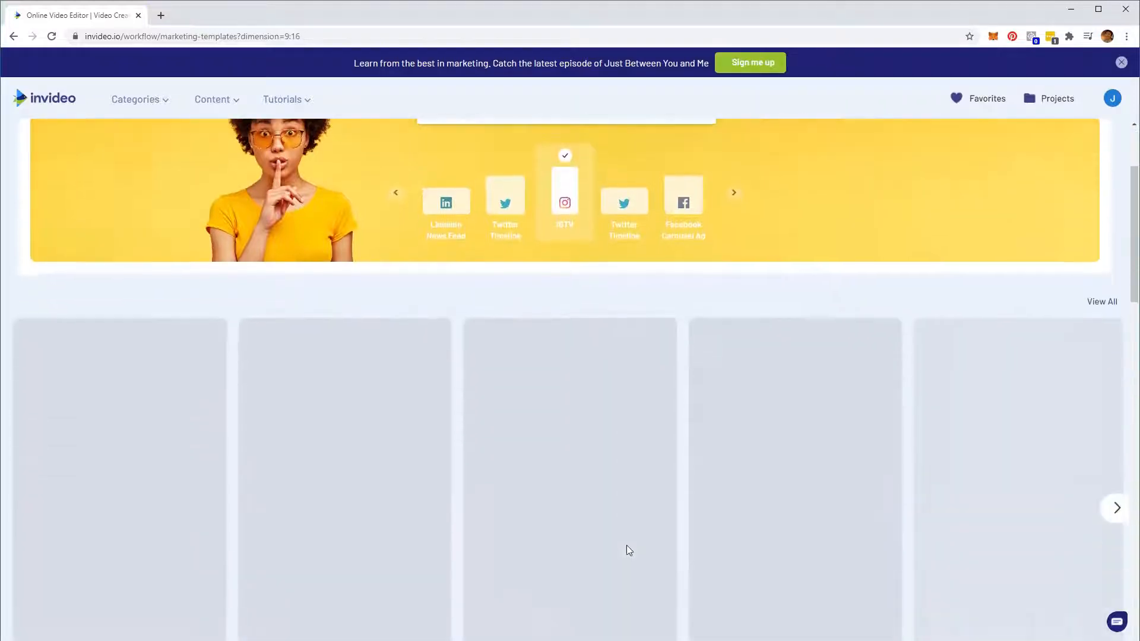
scroll(626, 547, down, 2)
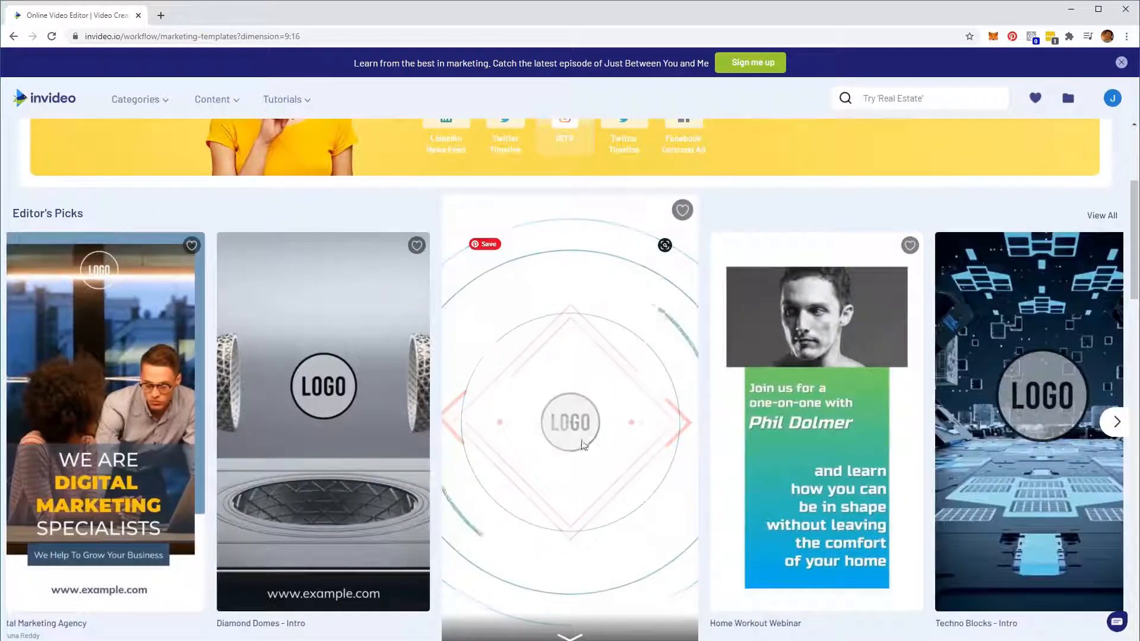
scroll(586, 441, up, 4)
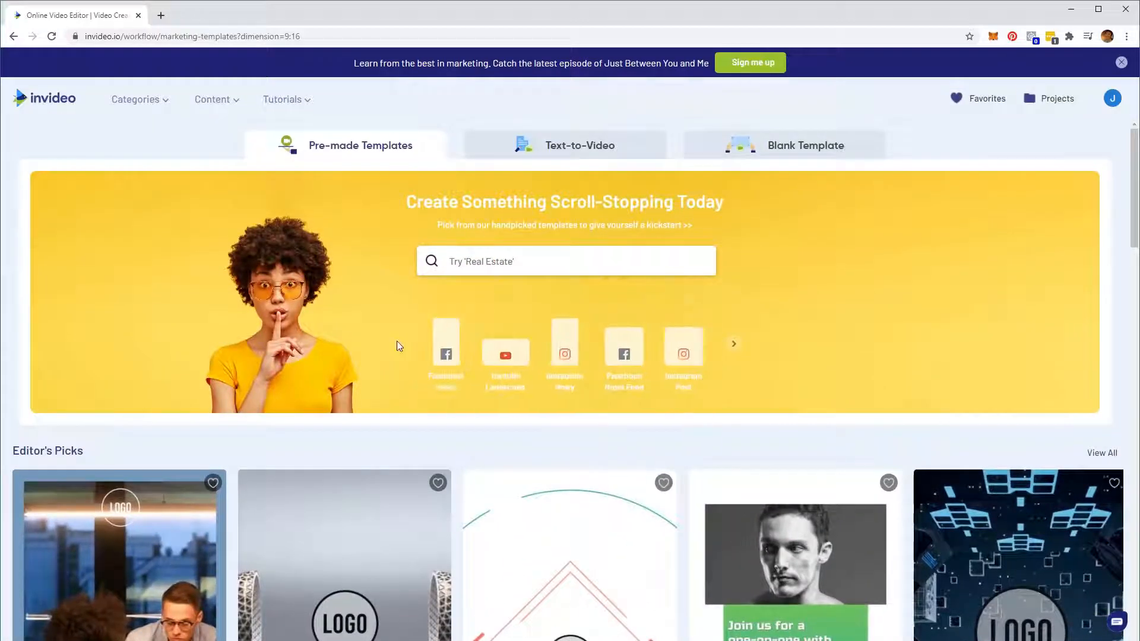
View the square Instagram Post templates and switch the format back to YouTube Landscape.
click(679, 353)
scroll(475, 442, down, 1)
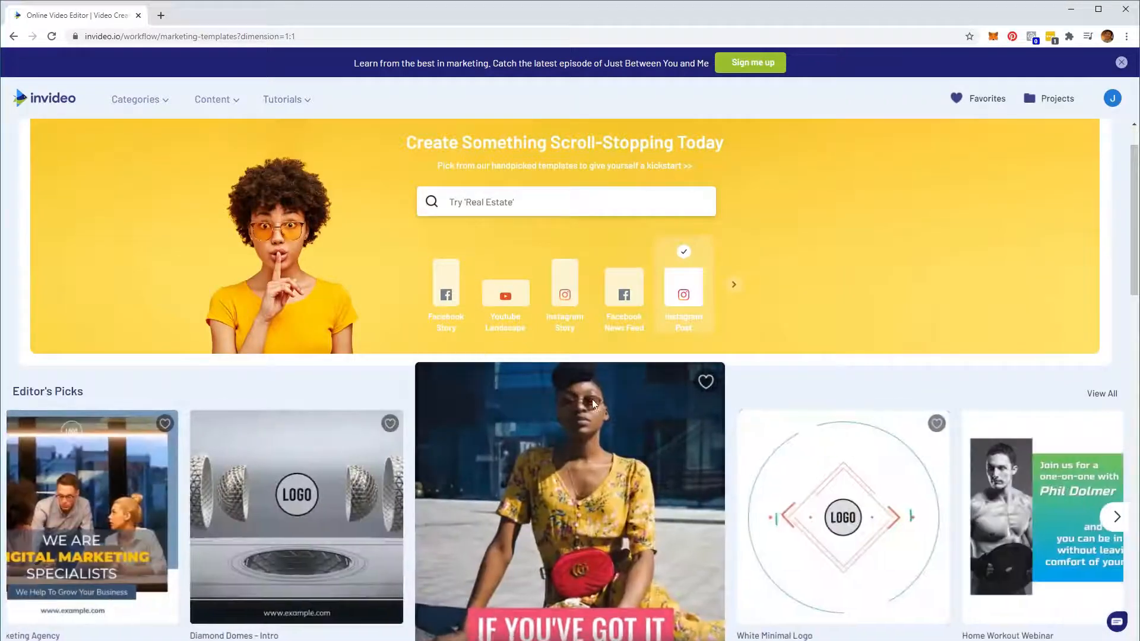
click(500, 297)
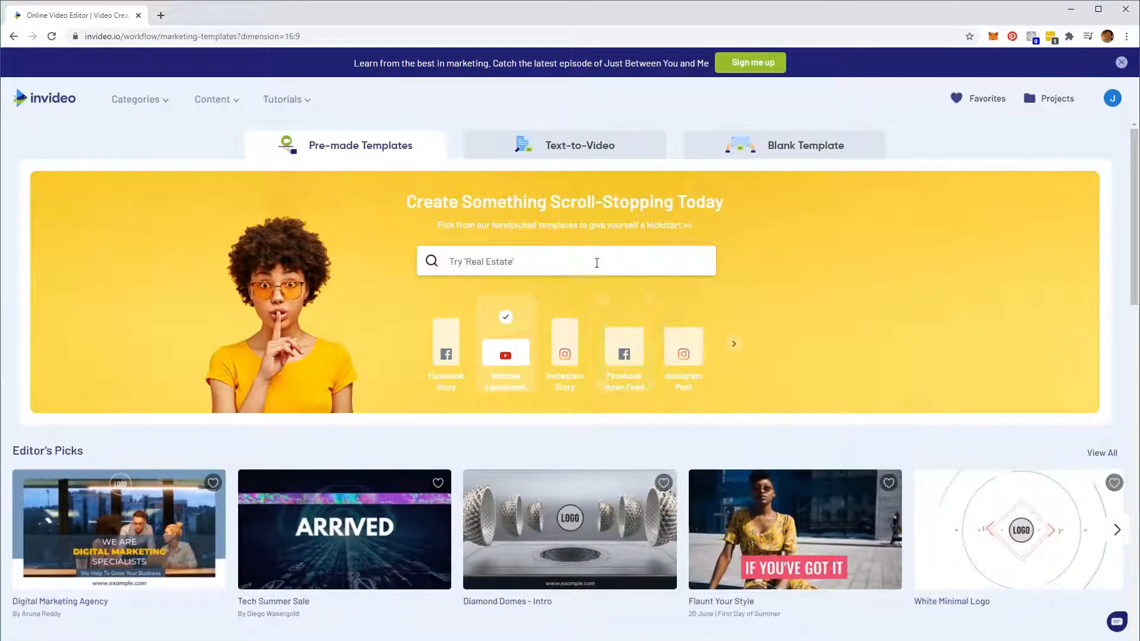
Filter the templates to the Instagram Story format and browse the sections from Editor's Picks down to the September calendar.
click(574, 349)
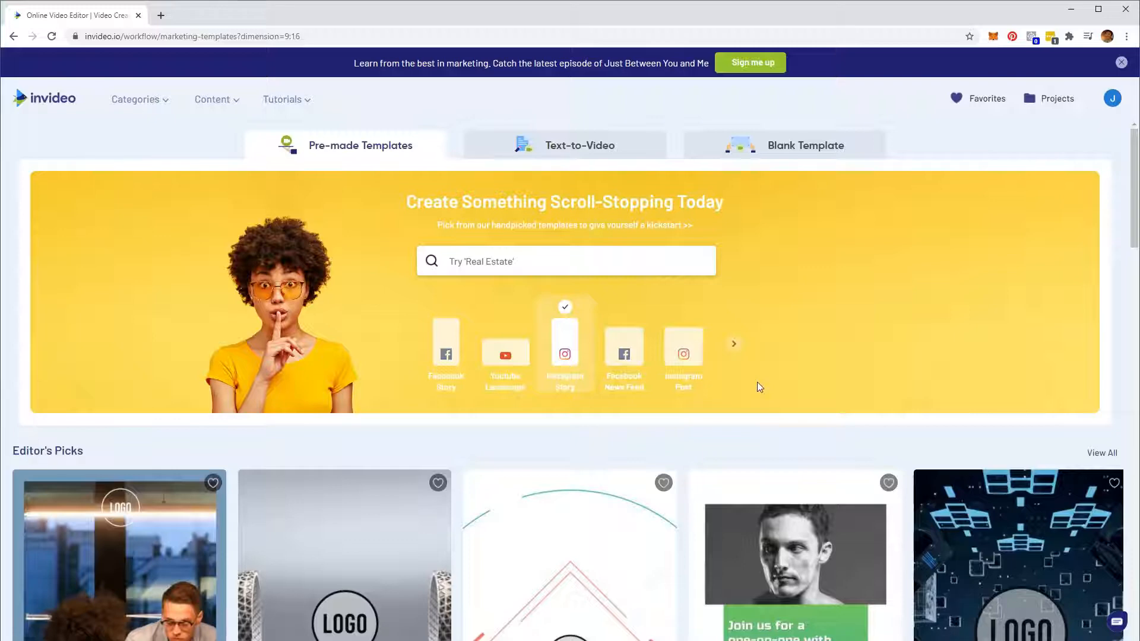
scroll(779, 399, down, 6)
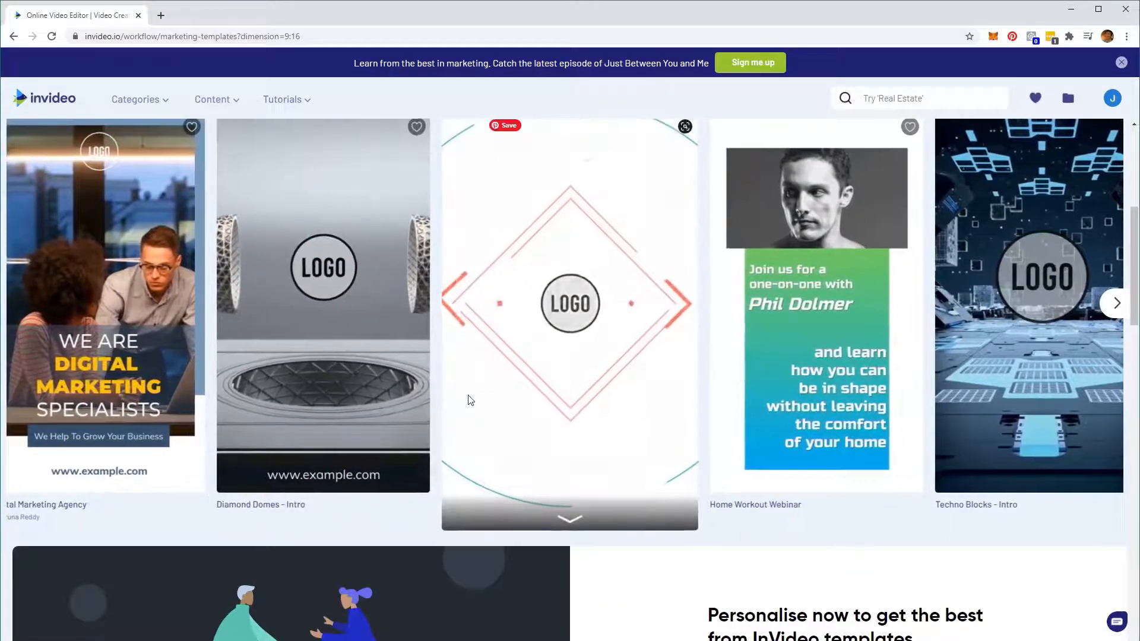
scroll(154, 363, up, 2)
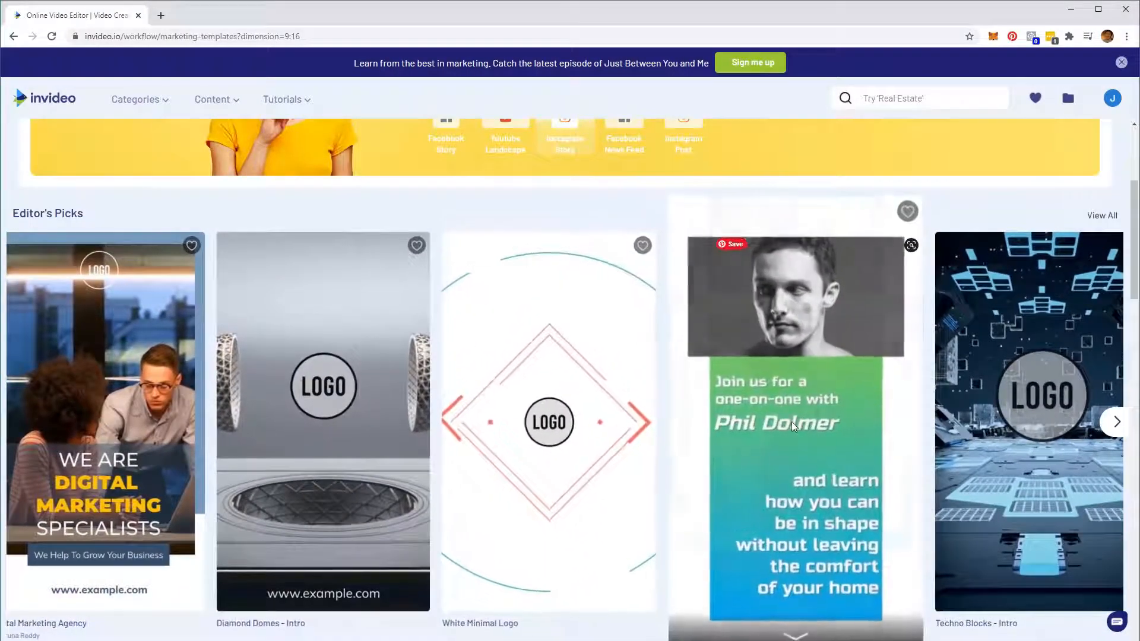
scroll(784, 431, down, 1)
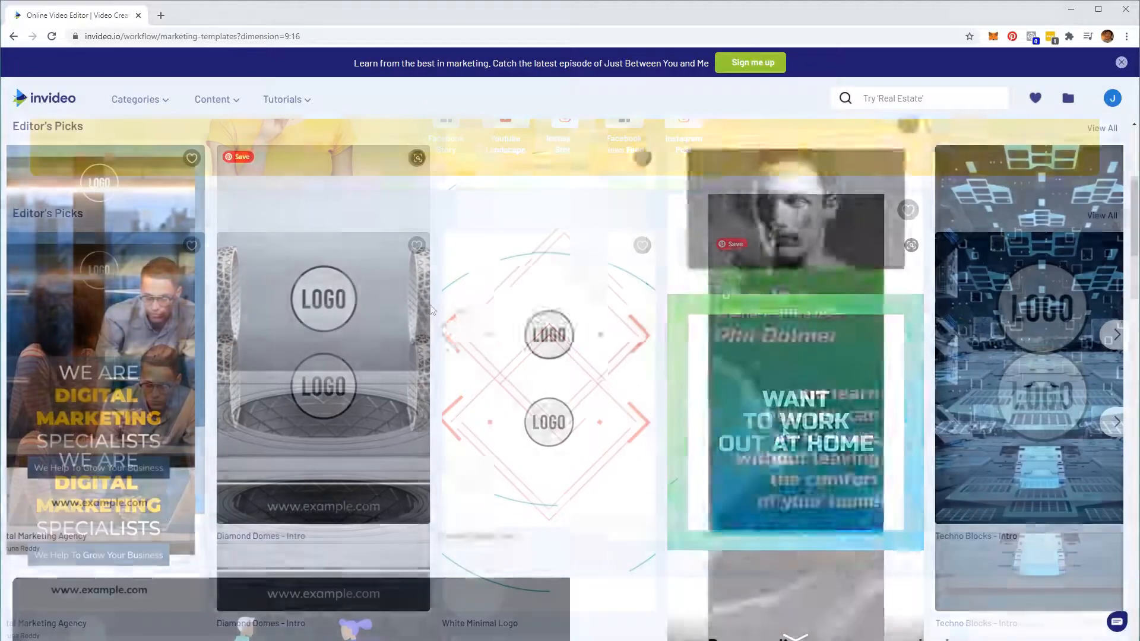
scroll(432, 304, down, 6)
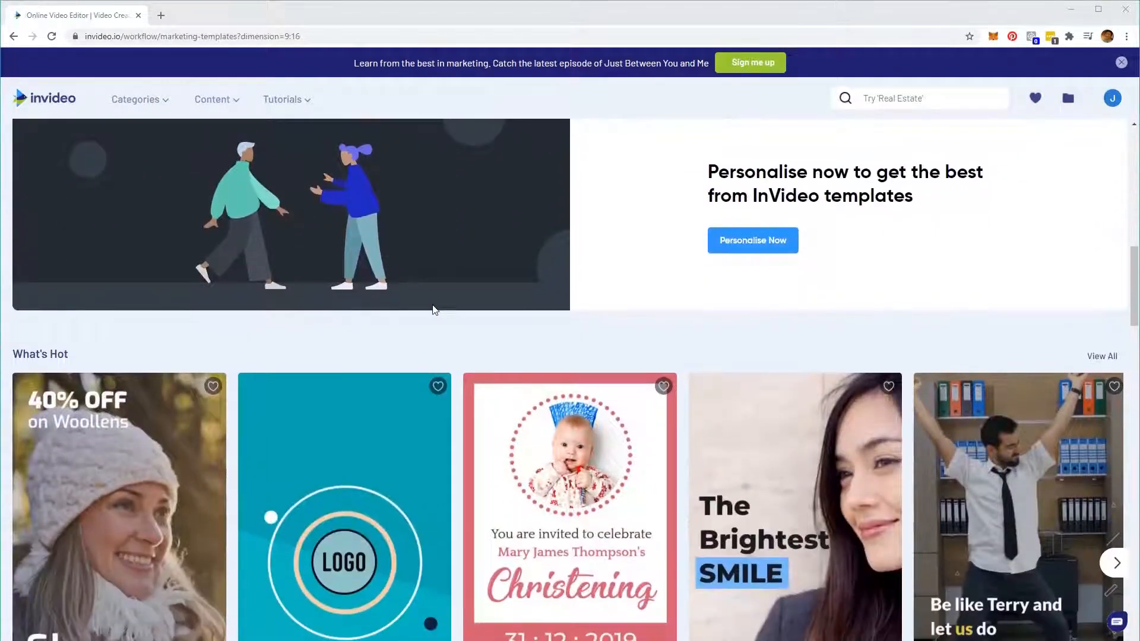
scroll(432, 308, down, 3)
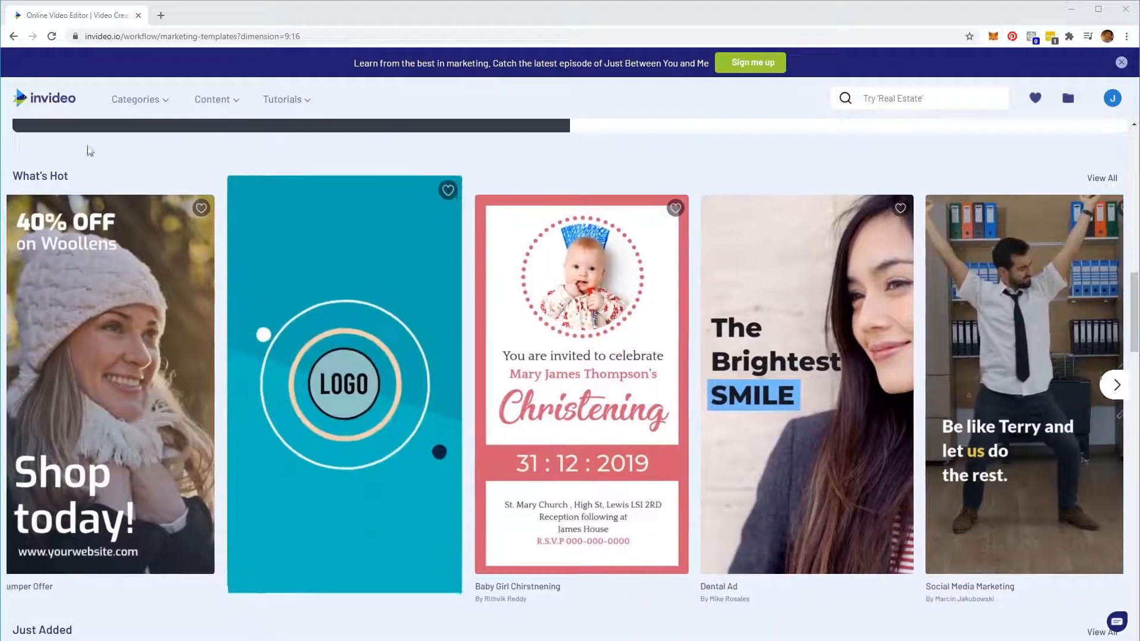
scroll(390, 361, down, 5)
scroll(390, 361, down, 7)
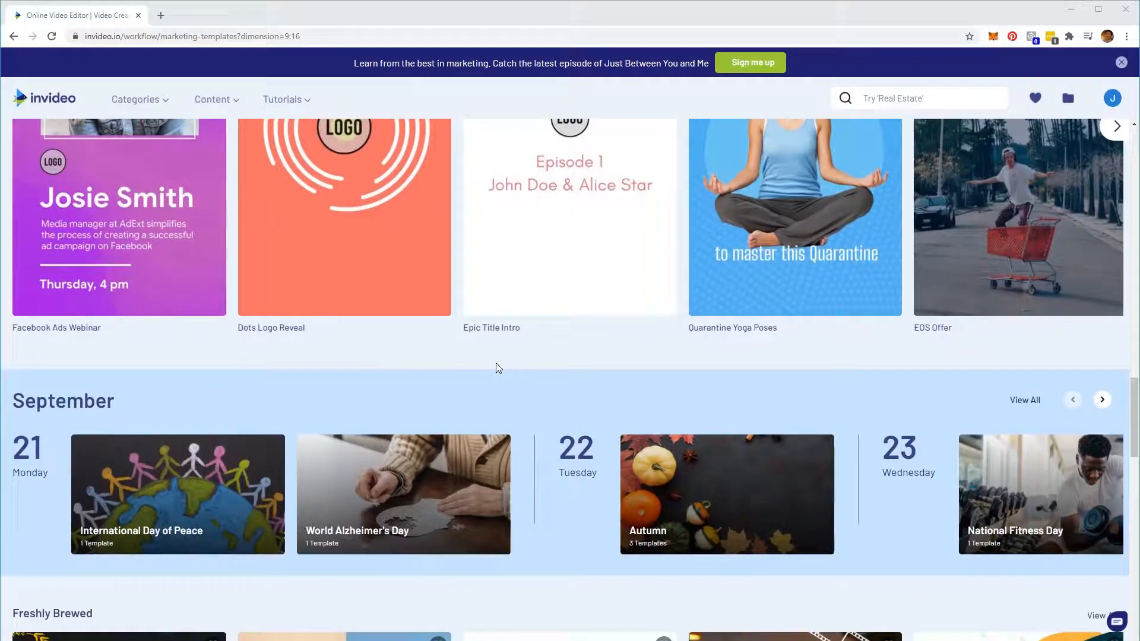
scroll(498, 368, up, 15)
scroll(499, 370, up, 13)
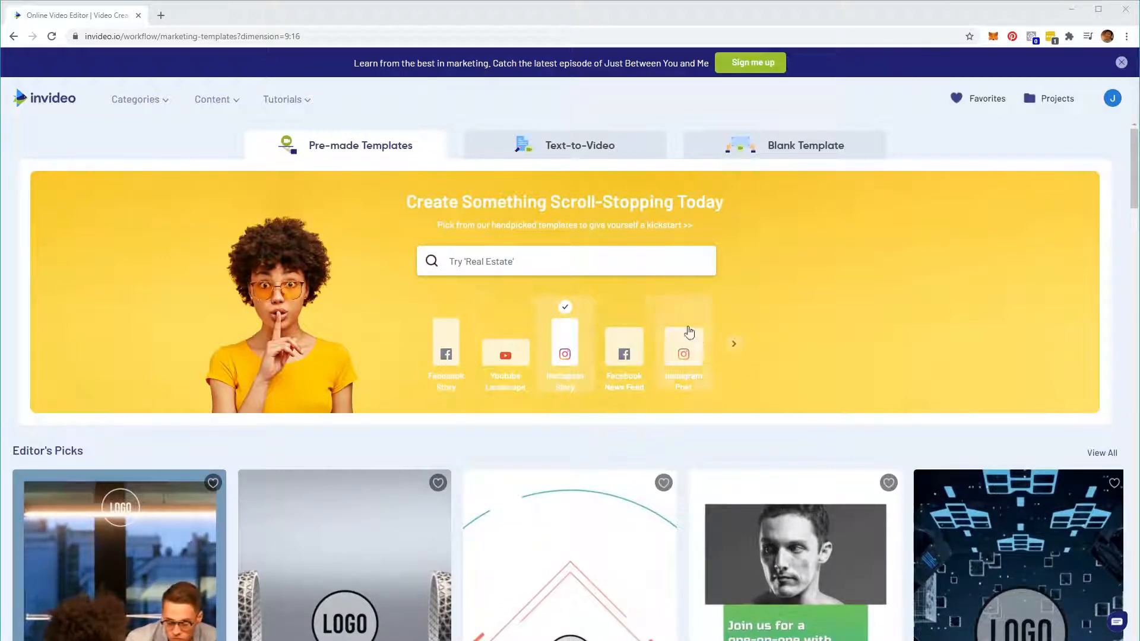
Open the details of the Techno Blocks - Intro template from Editor's Picks in vertical format and pause its preview.
scroll(999, 355, down, 4)
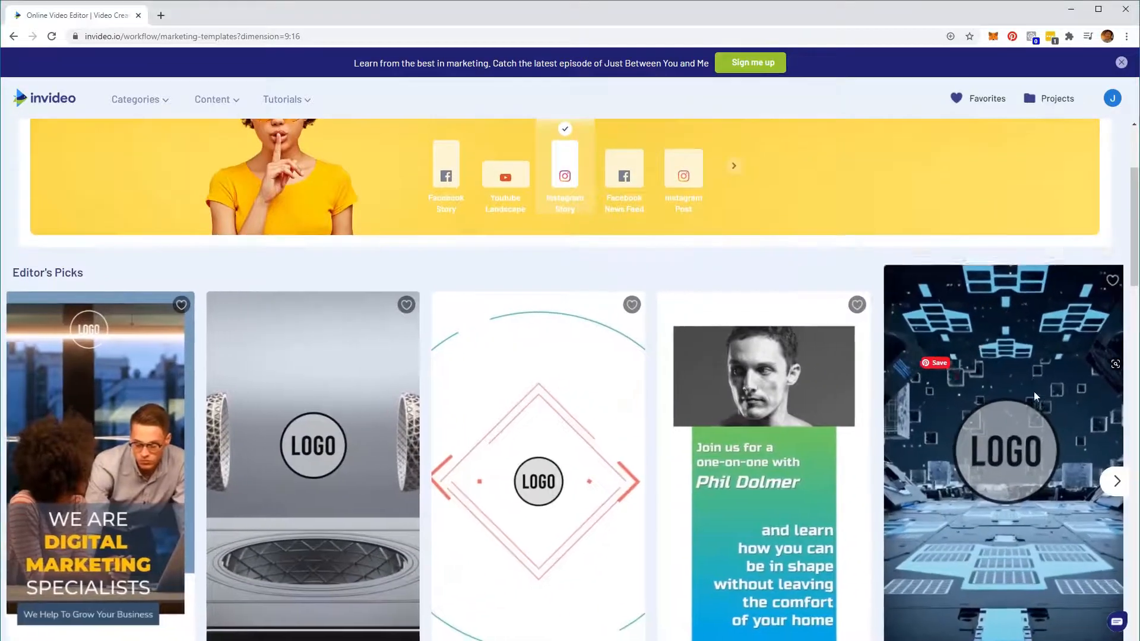
scroll(1033, 392, down, 1)
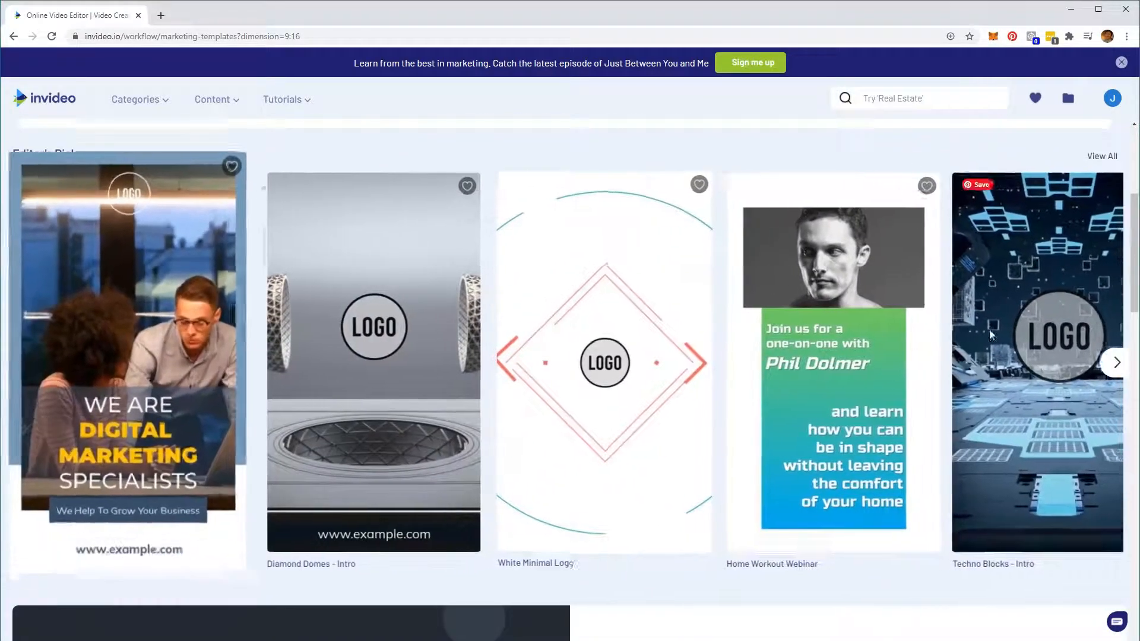
mouse_move(1016, 325)
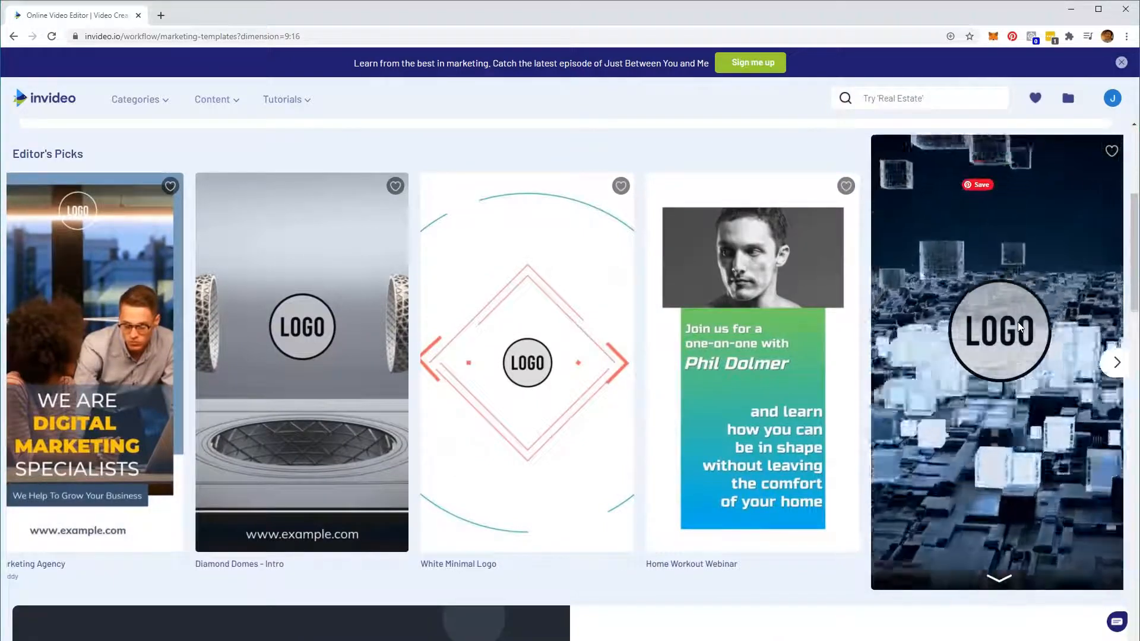
click(1019, 326)
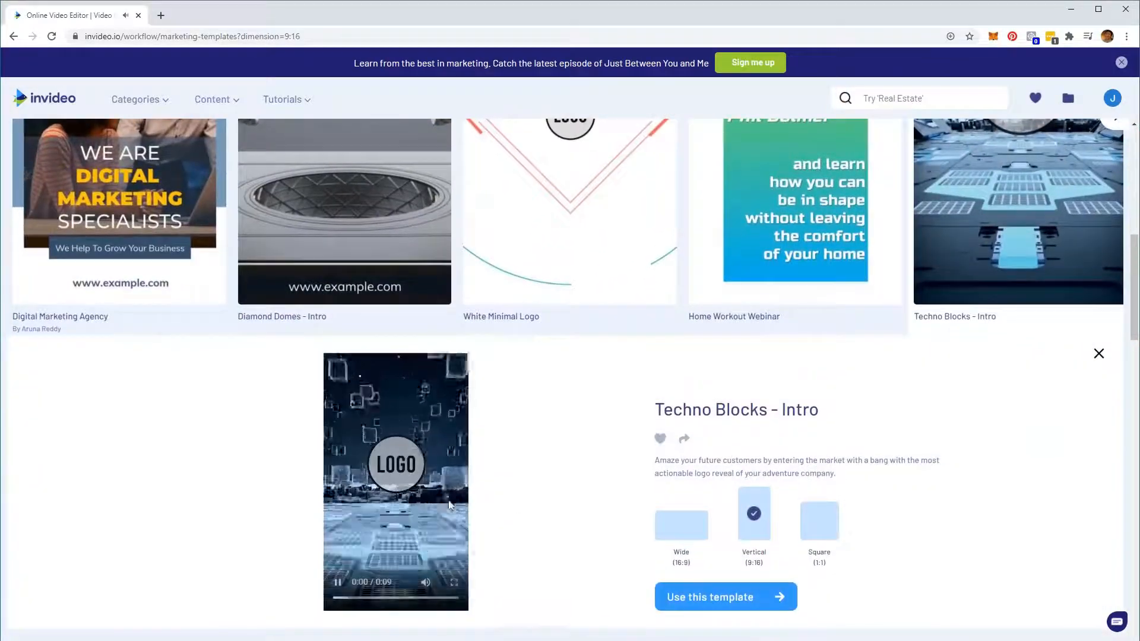
click(447, 499)
scroll(712, 522, down, 1)
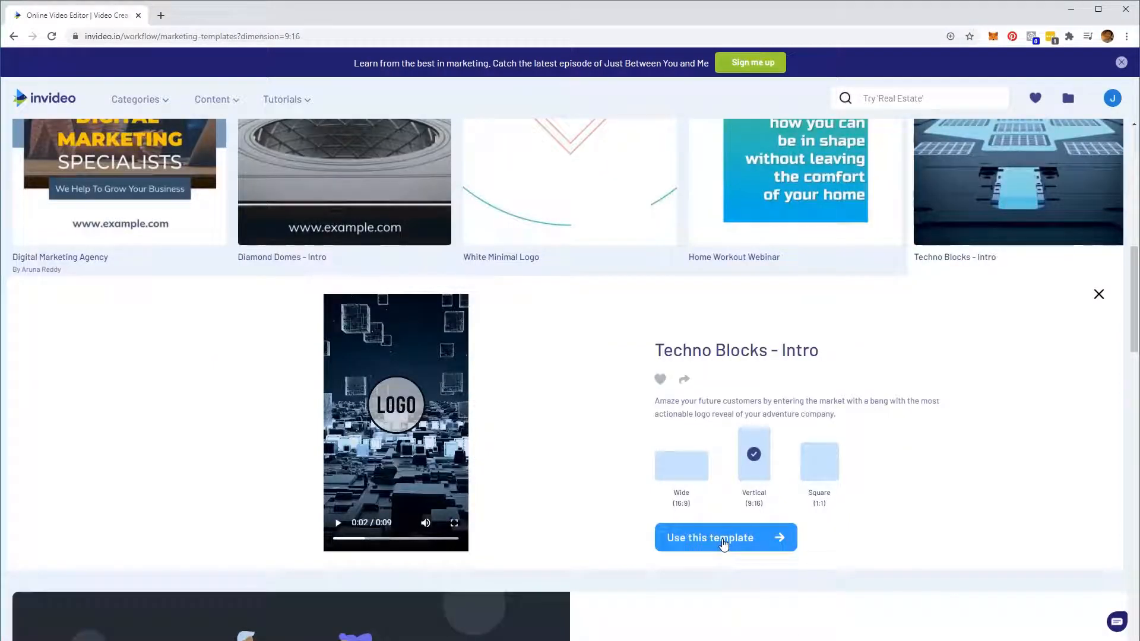
Use the vertical Techno Blocks - Intro template and upload logo.png as the brand logo.
click(723, 543)
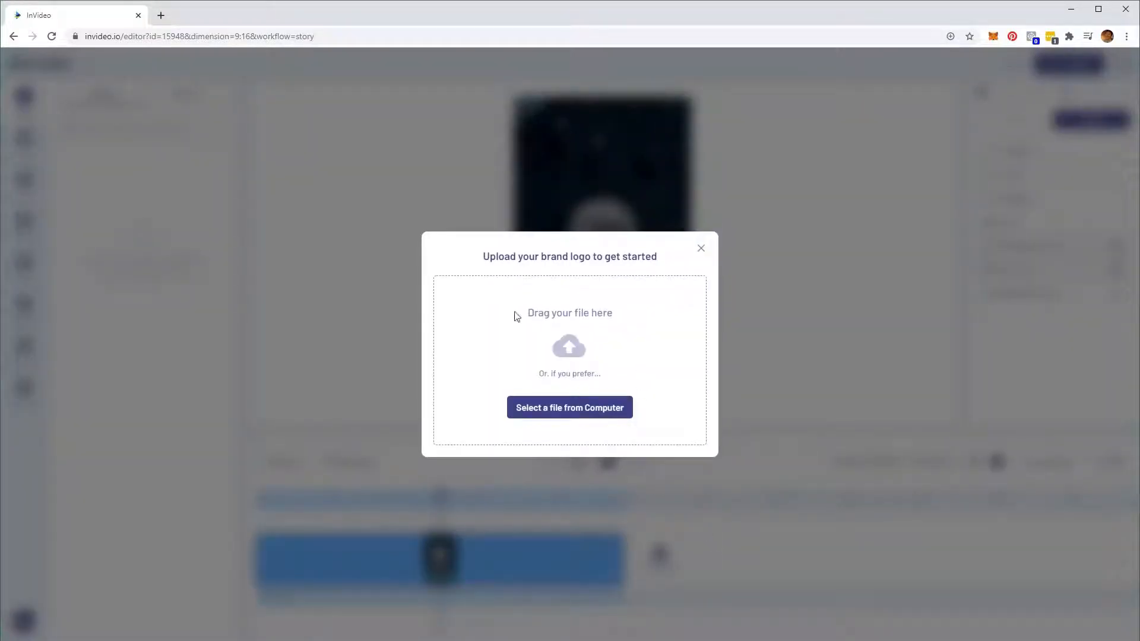
click(587, 415)
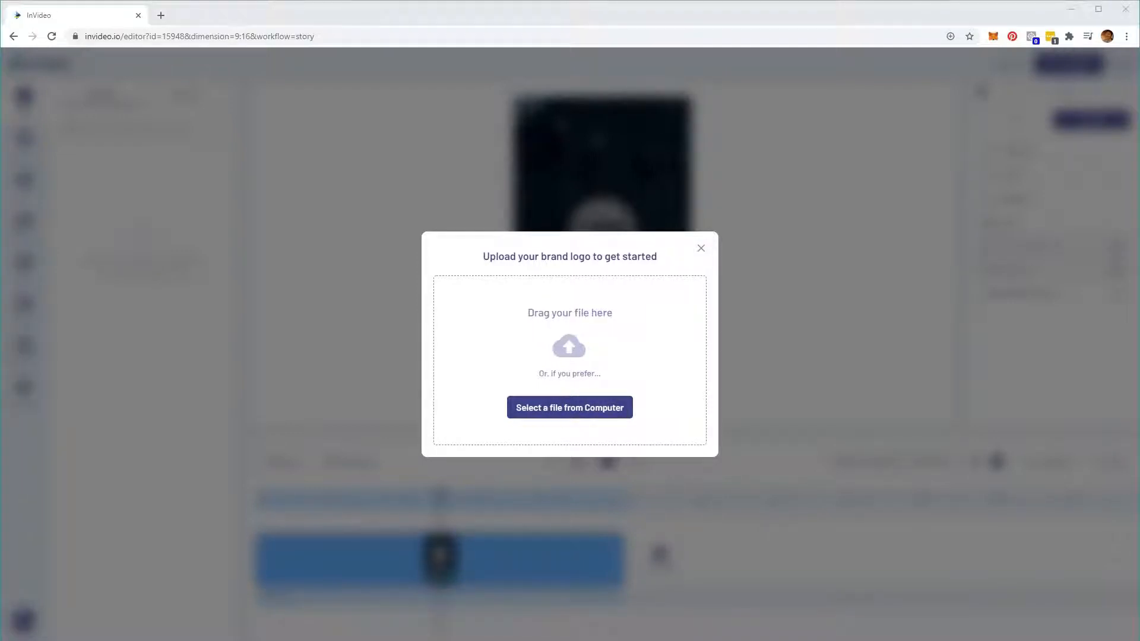
drag(605, 619, 595, 352)
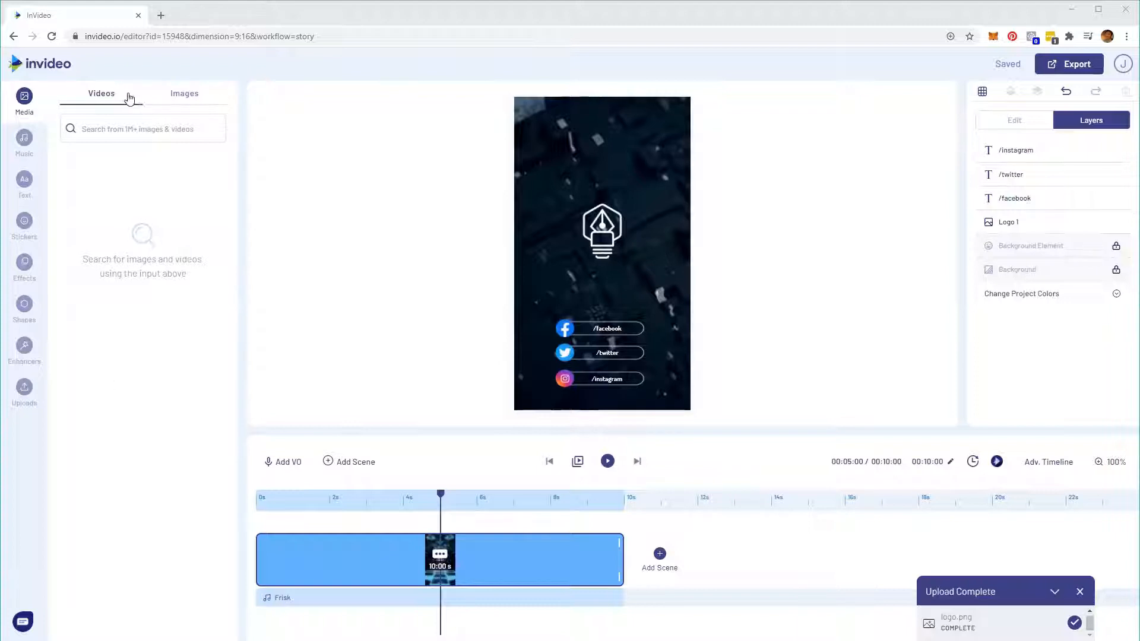
Browse the music collection and filter its tracks to the Calm category.
click(25, 140)
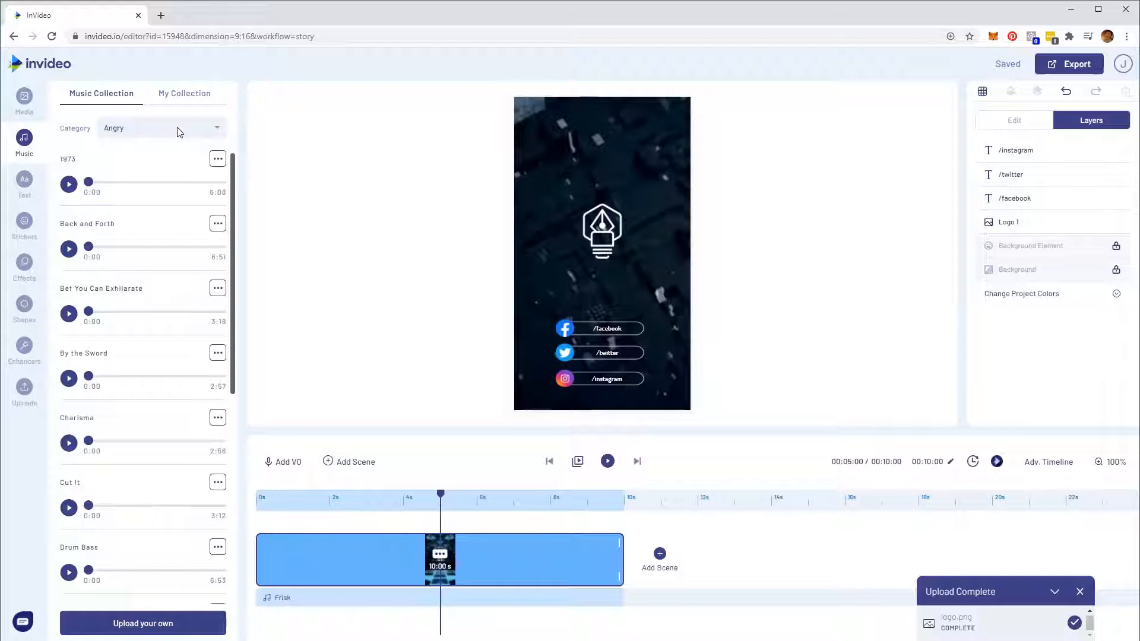
click(180, 132)
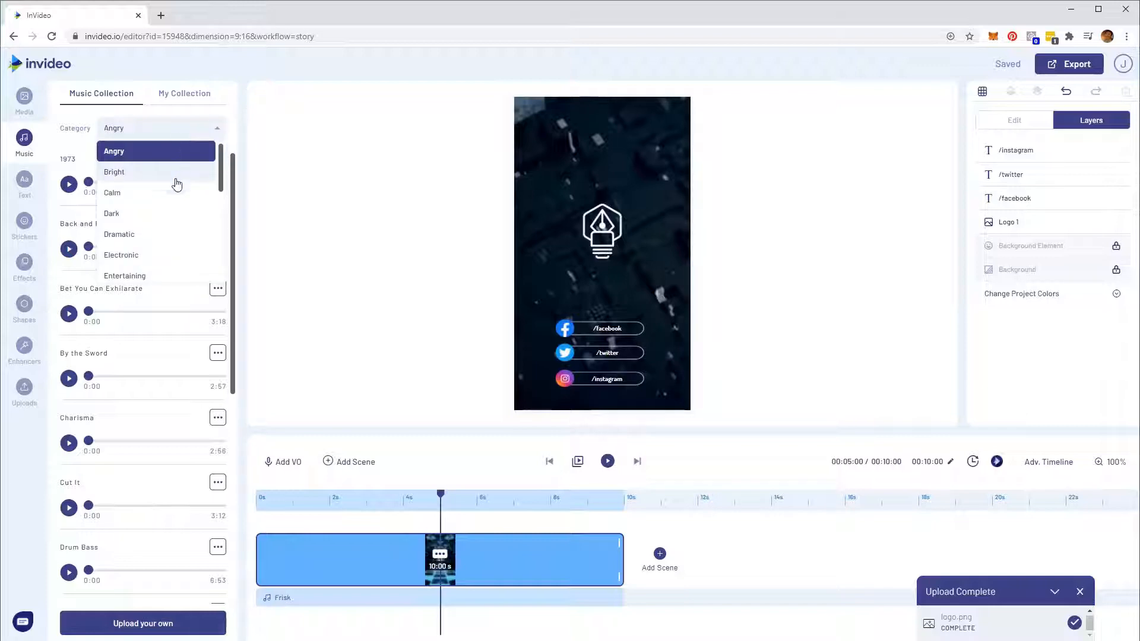
click(171, 192)
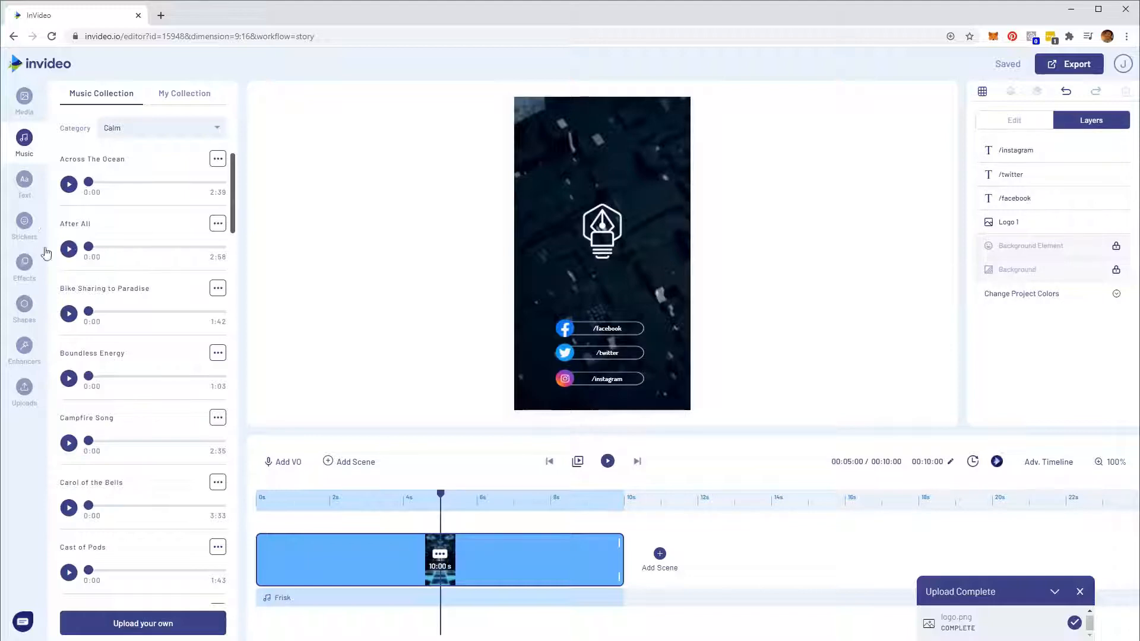
Try the Classic "Believe IN YOURSELF" text block above the logo and delete it again.
click(28, 186)
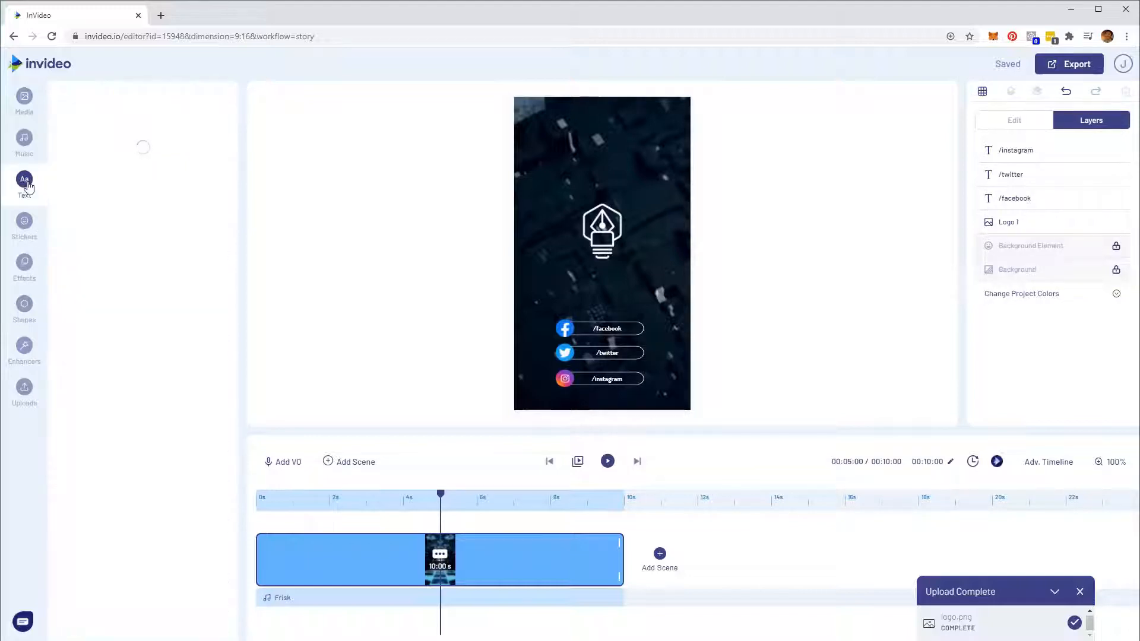
scroll(99, 344, down, 5)
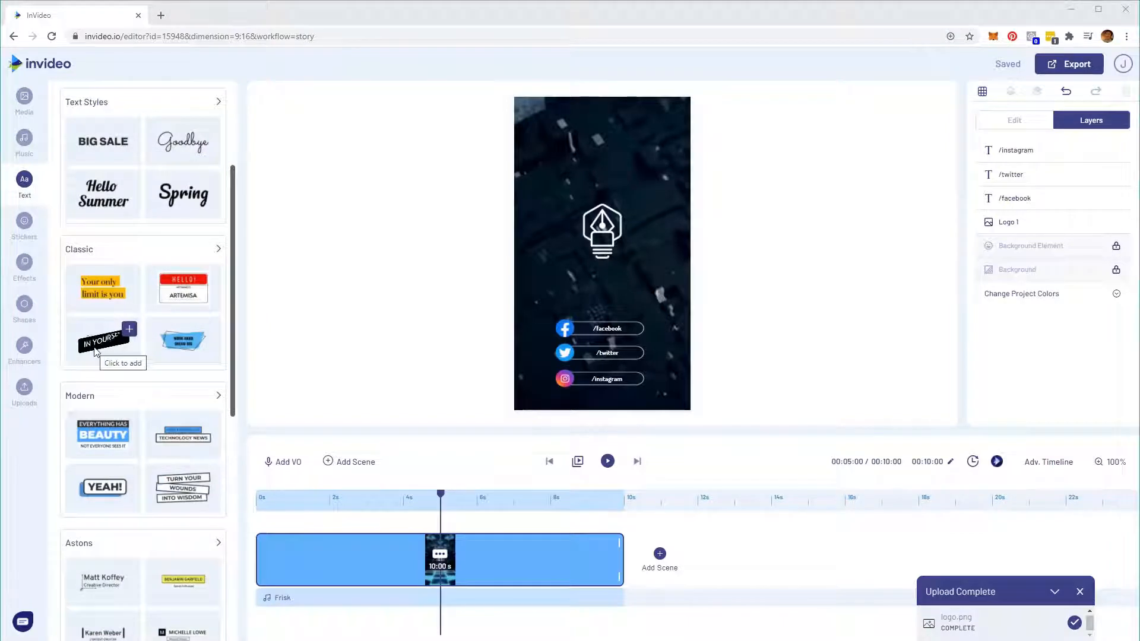
click(101, 342)
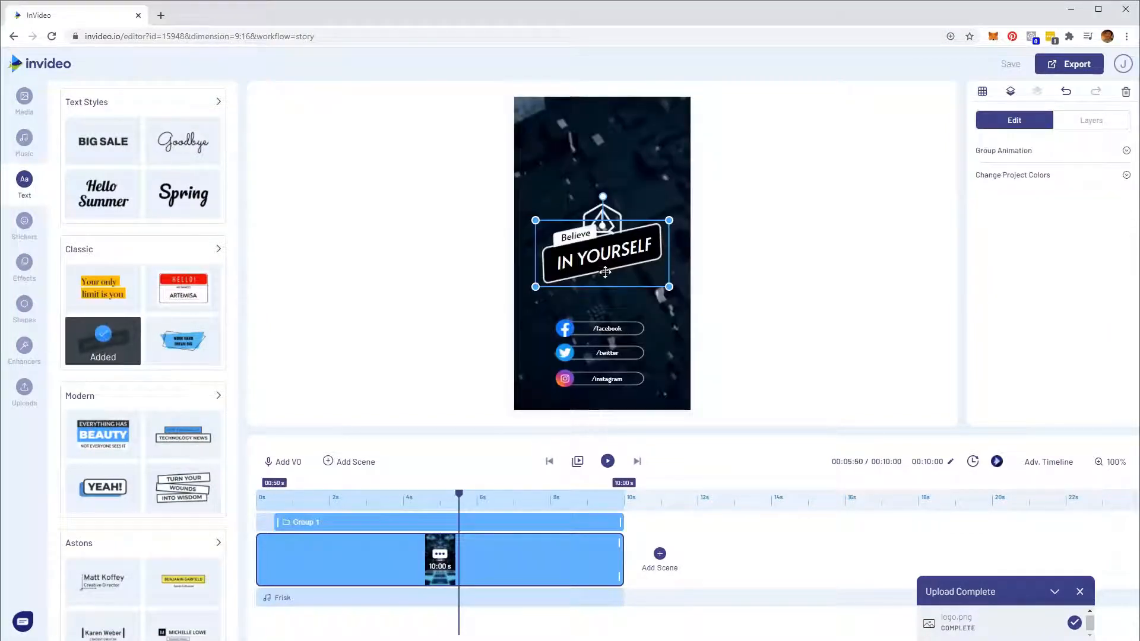
drag(620, 255, 618, 141)
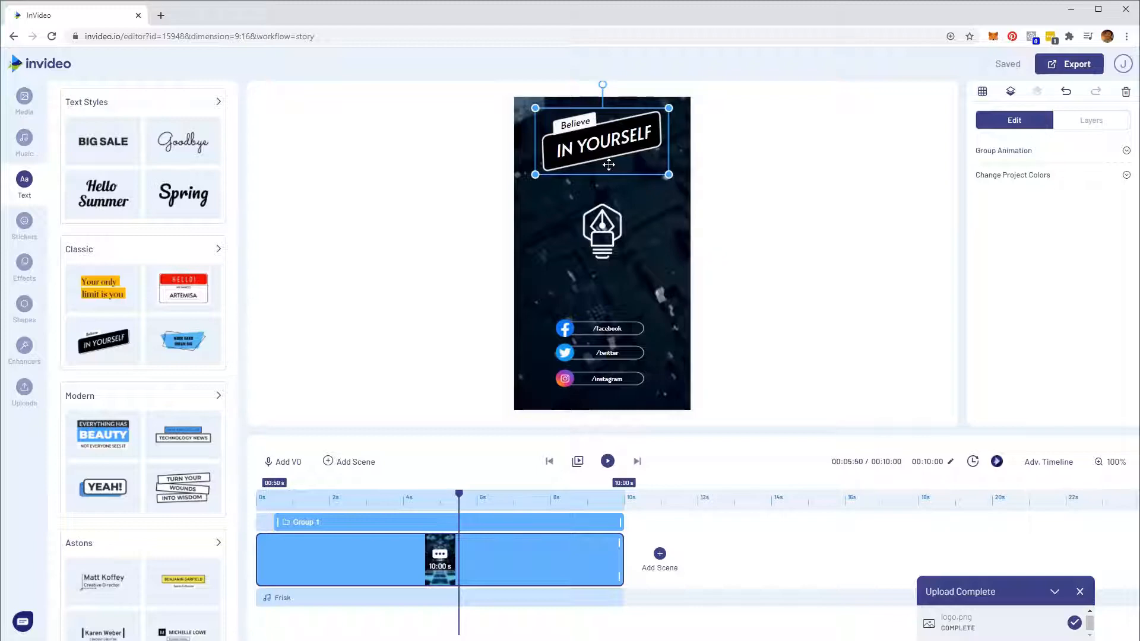
key(Delete)
Add the Classic "Believe IN YOURSELF" text block to the scene and place it above the logo.
mouse_move(87, 345)
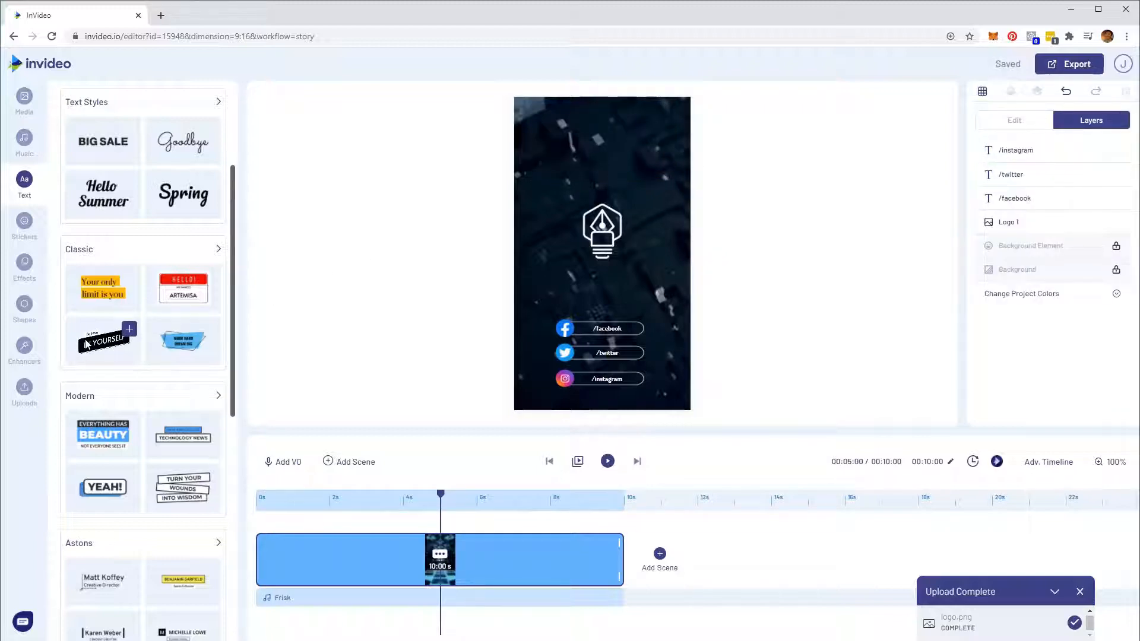
click(88, 345)
drag(632, 256, 631, 149)
Look through the effects and sticker libraries.
click(25, 221)
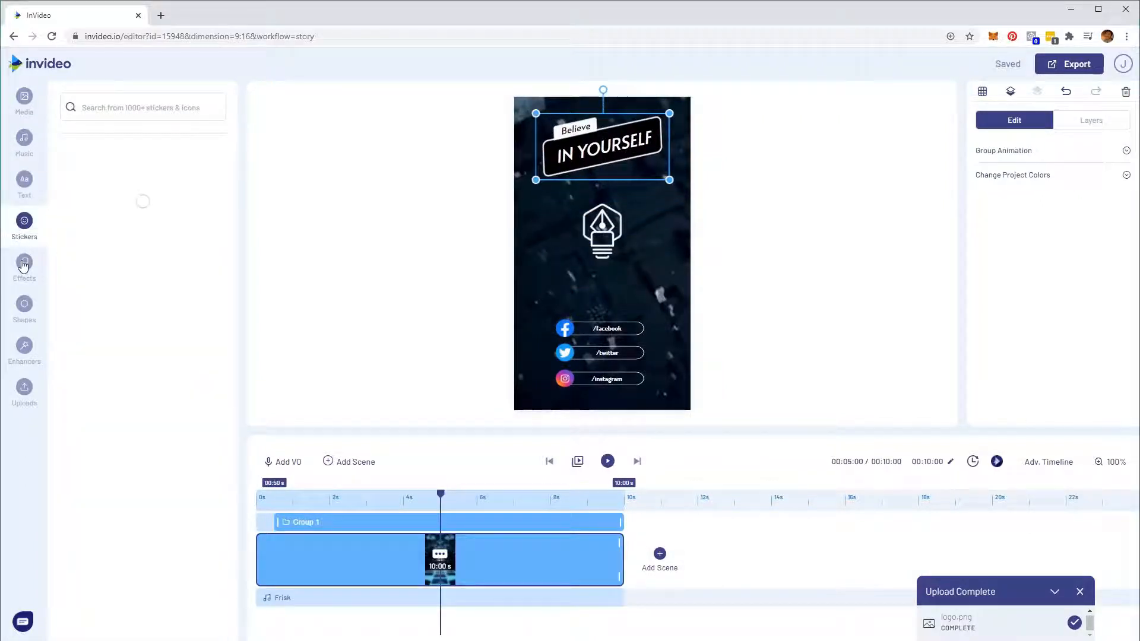
click(24, 263)
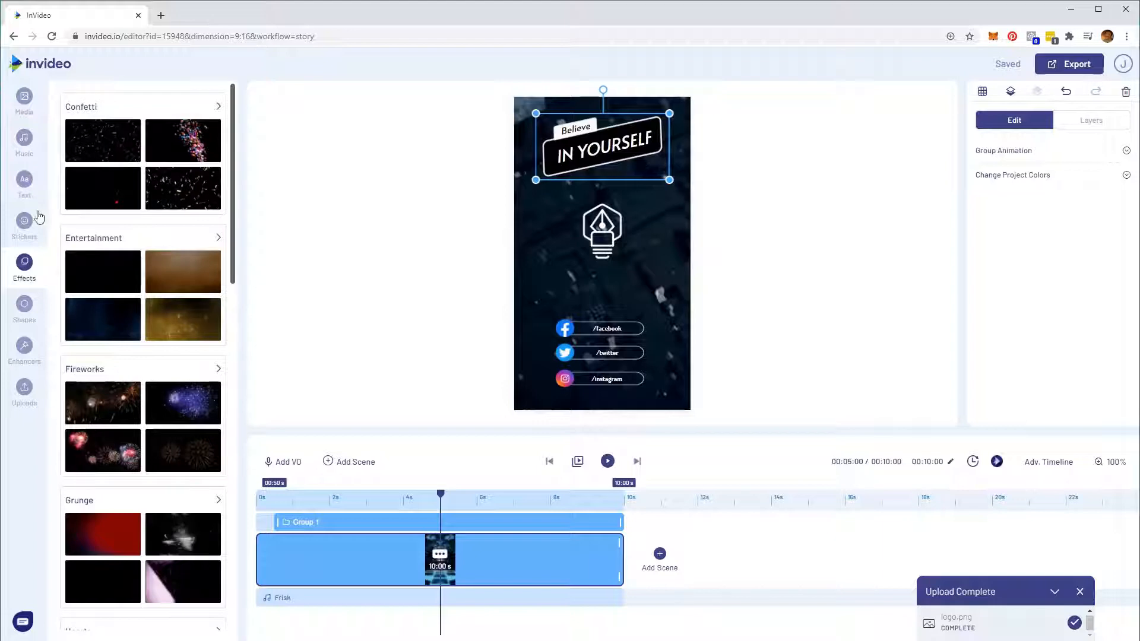
click(25, 224)
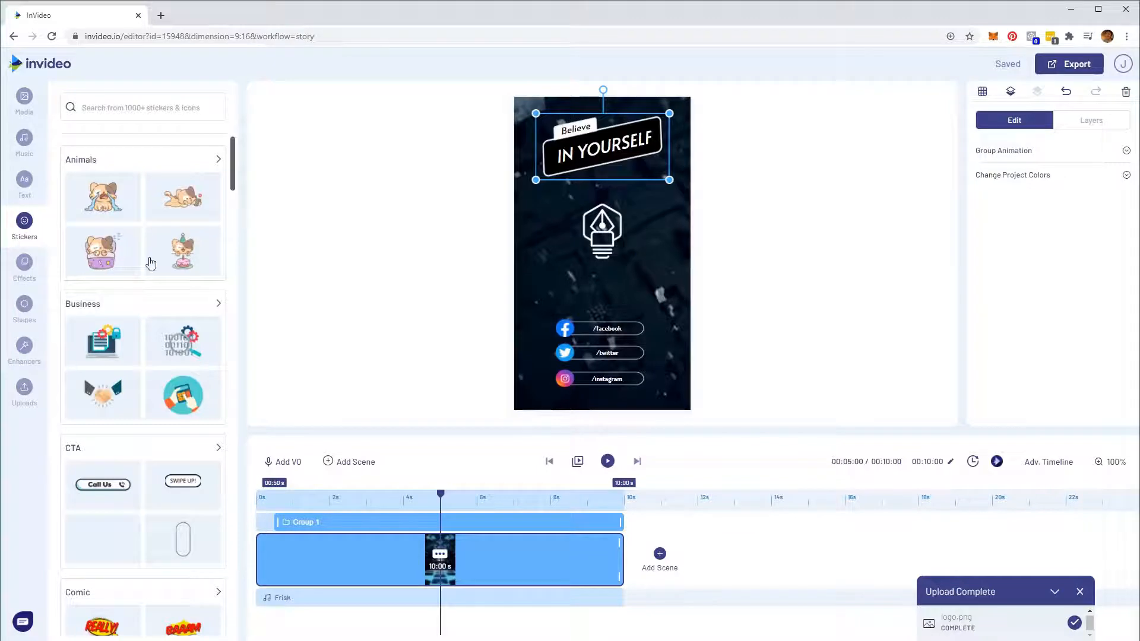
Try the Animals sticker of a cat with a cake beside the logo and delete it.
click(194, 250)
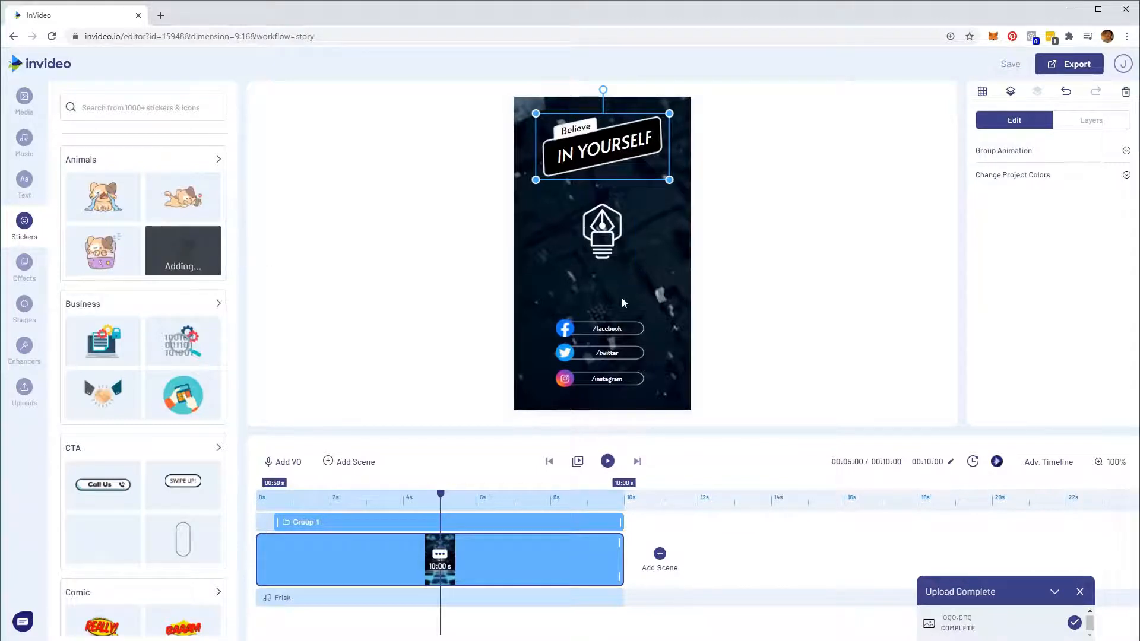
drag(605, 260, 640, 269)
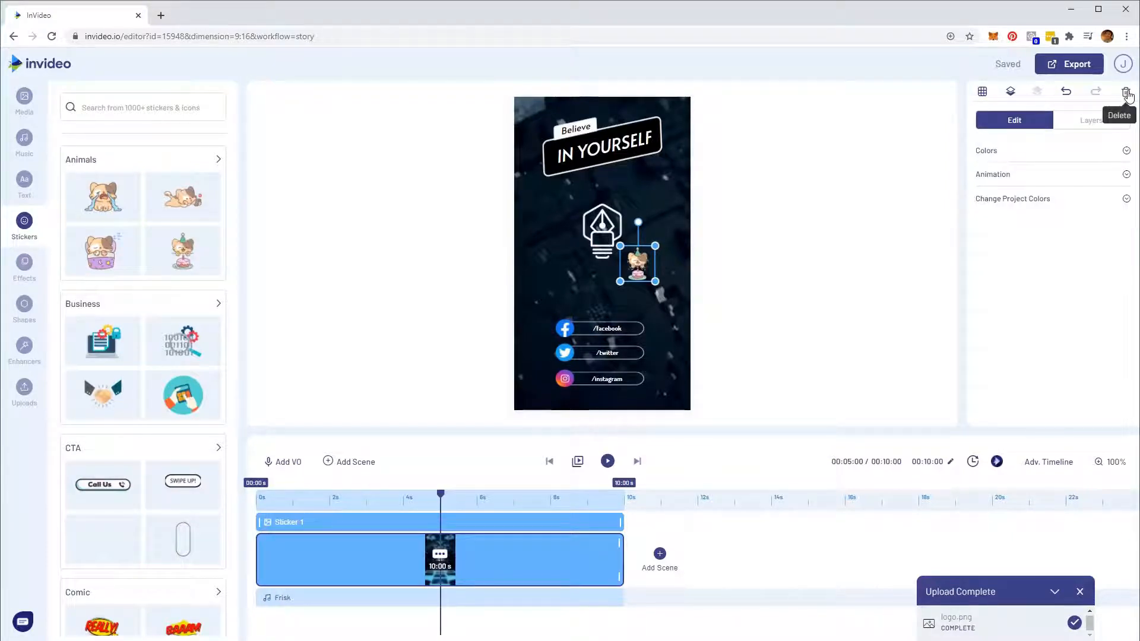
click(1126, 93)
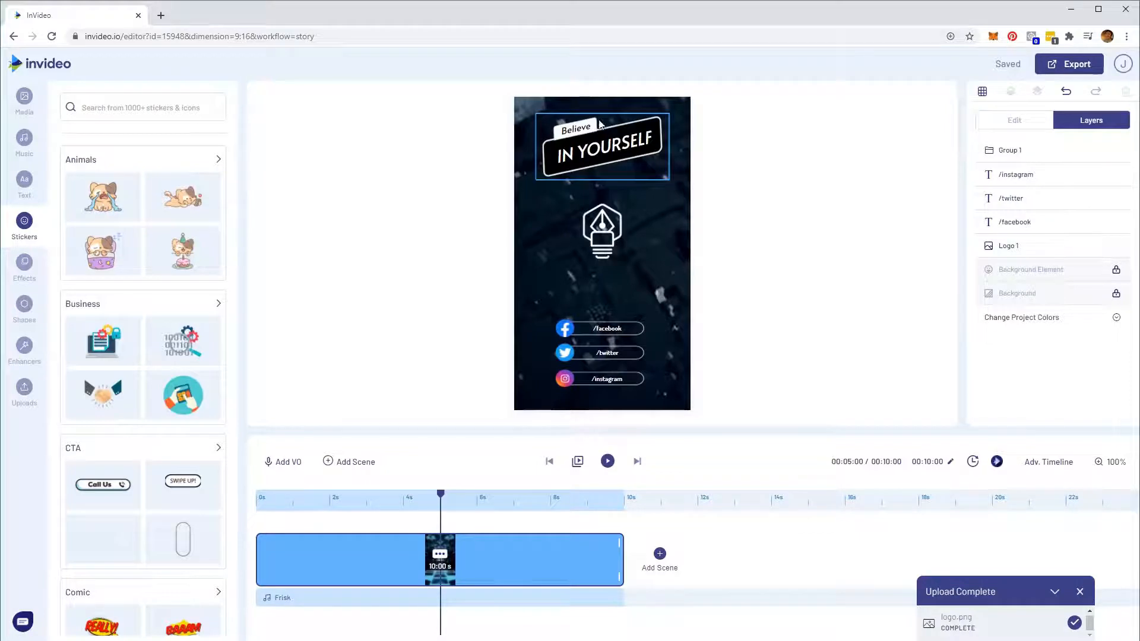
Change the text block's main line to "Ink Theory" and its small tag to "Art".
click(586, 153)
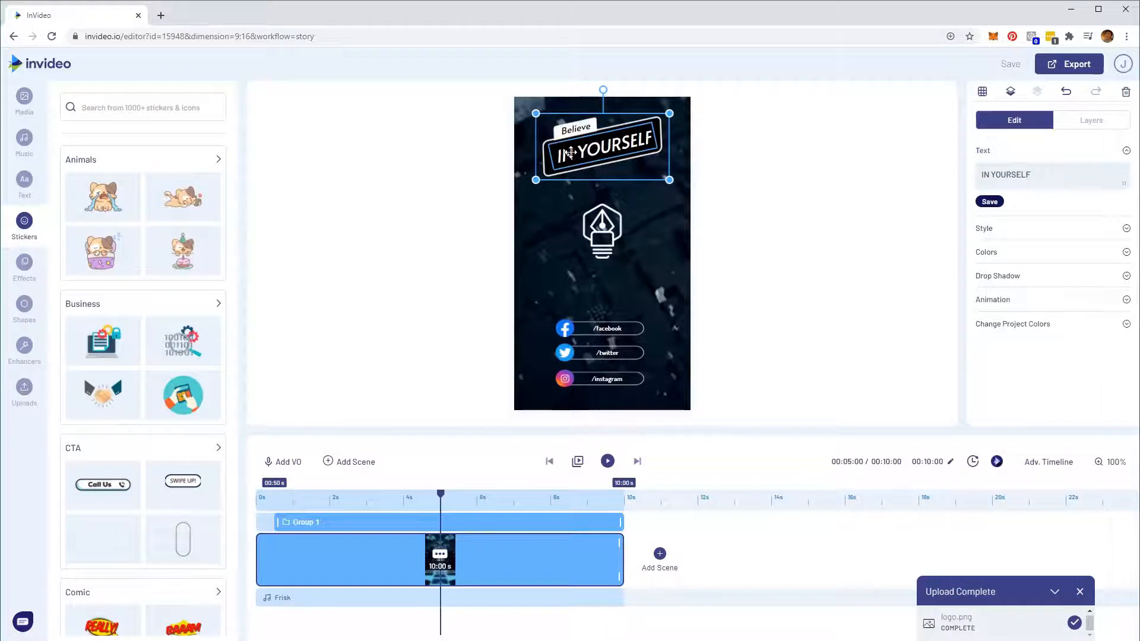
drag(1053, 173, 919, 178)
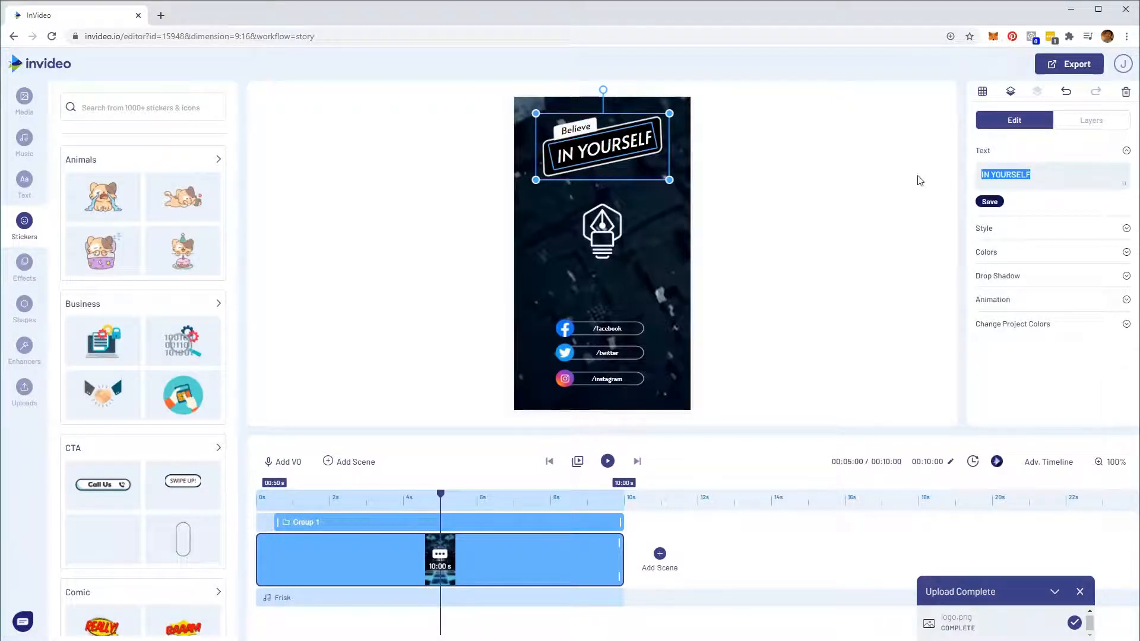
text(Ink Theory)
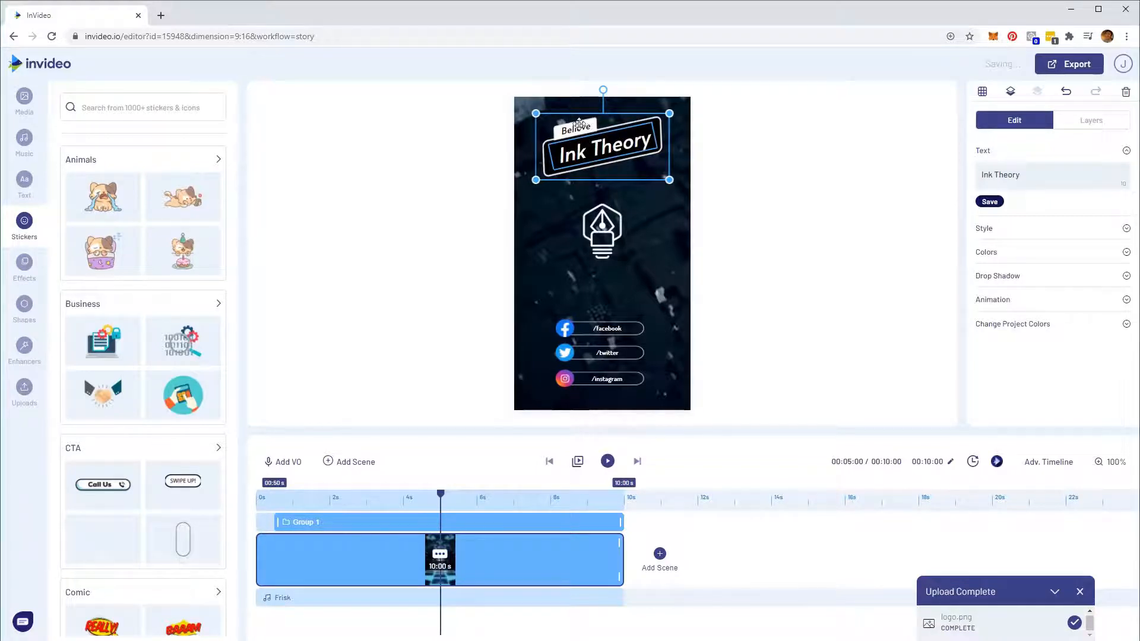
click(577, 125)
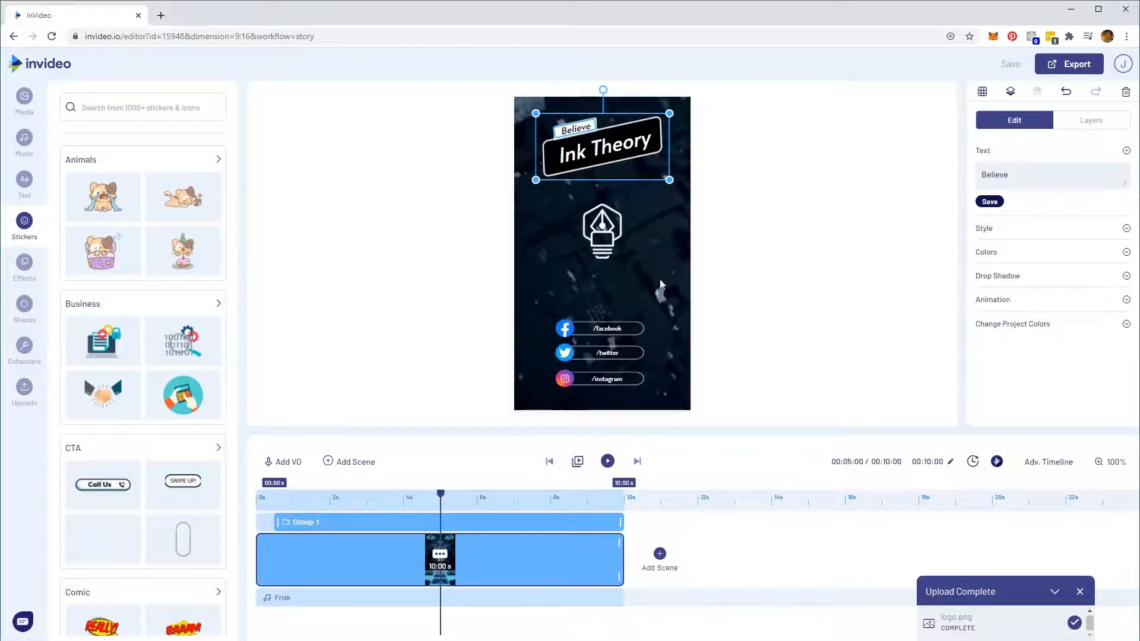
double_click(992, 175)
text(Art)
click(857, 275)
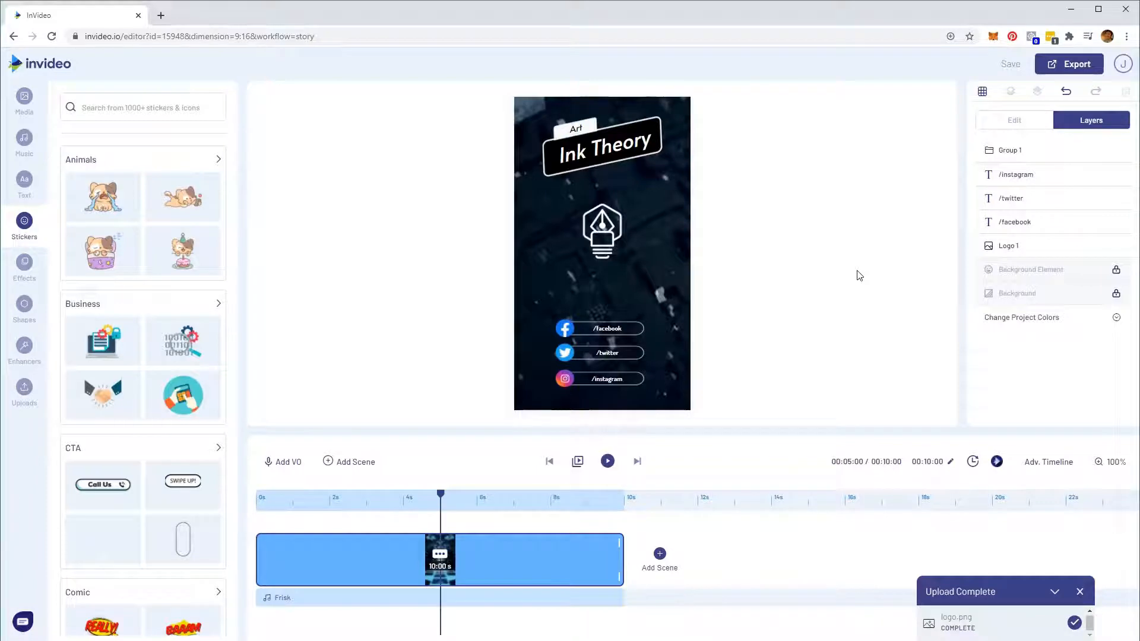
Review the style, color, drop shadow and animation settings of the "Ink Theory" text.
click(641, 145)
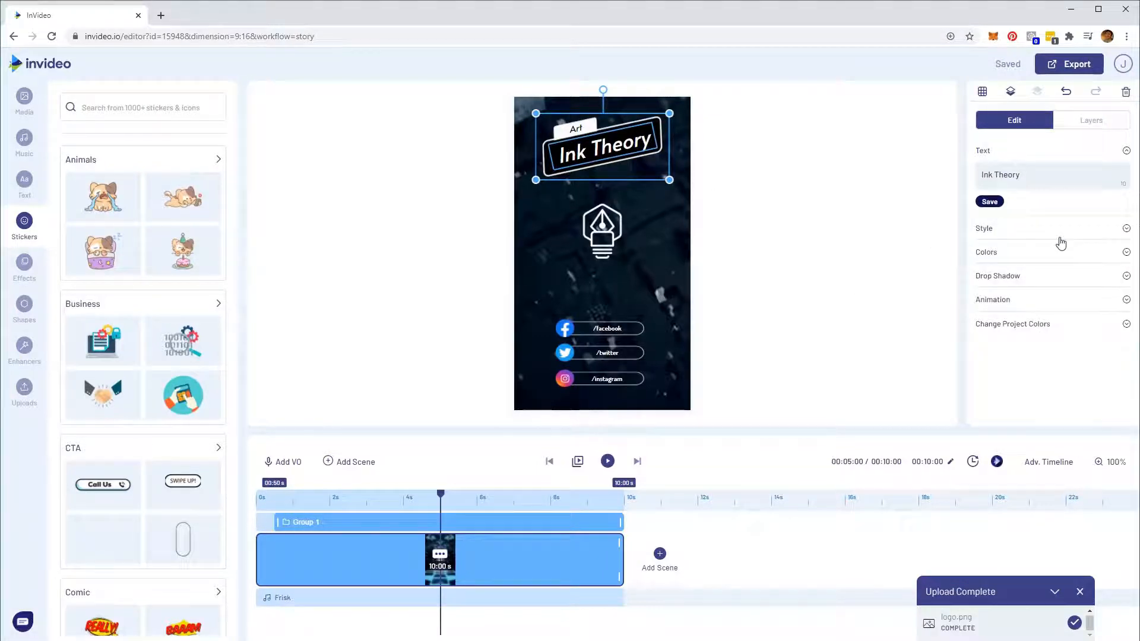
click(1092, 230)
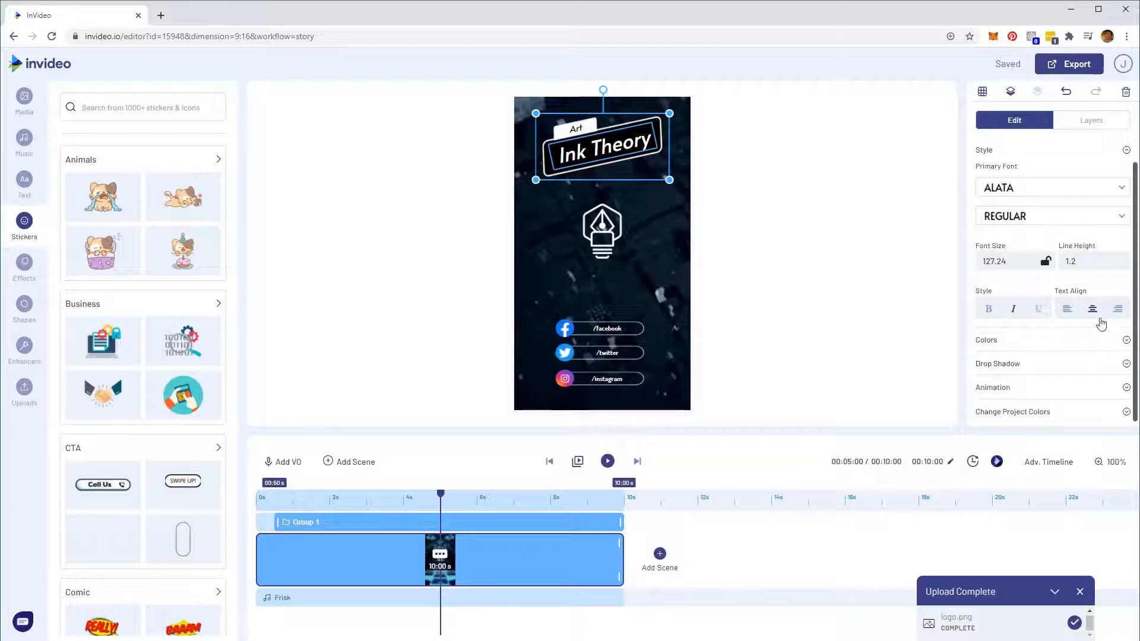
click(1025, 340)
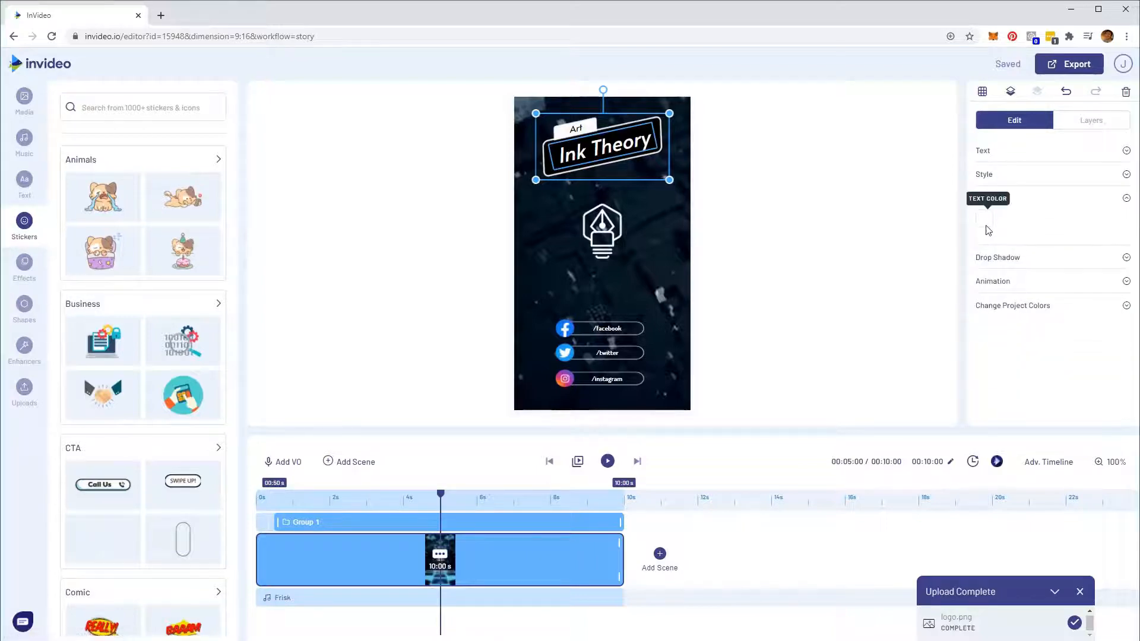
click(1038, 258)
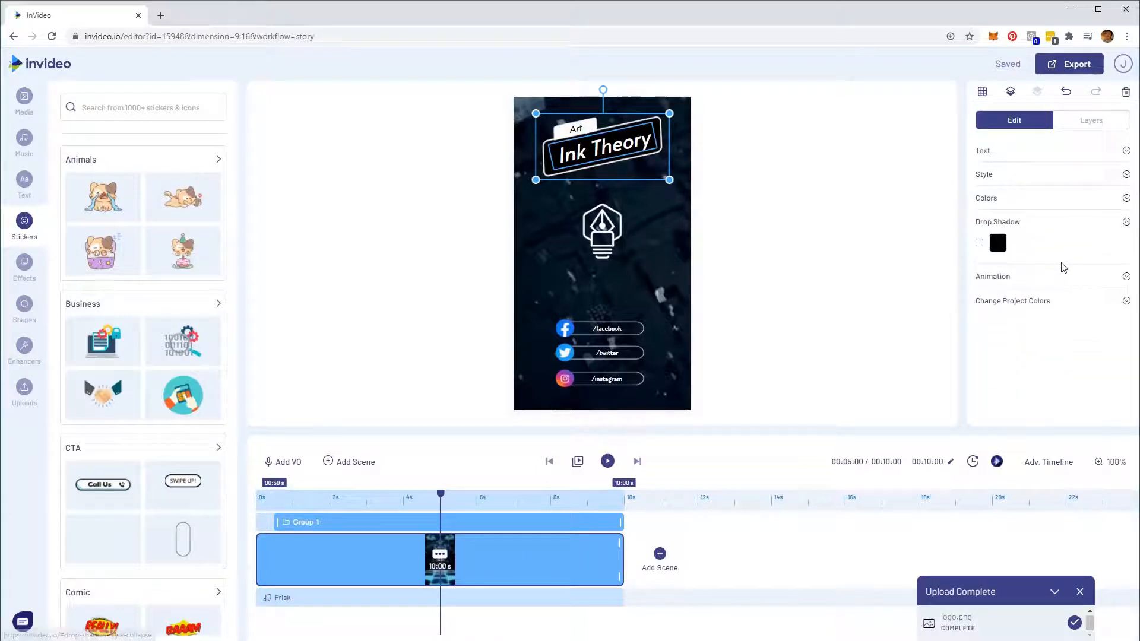
click(1038, 282)
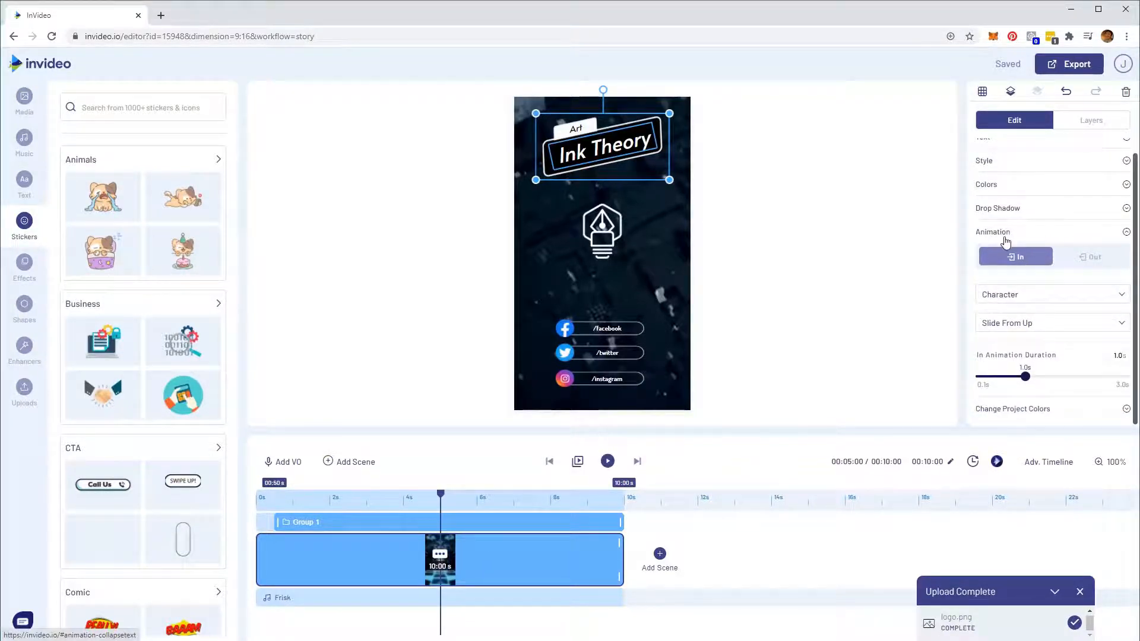
Enlarge the logo slightly and center it between the title and the social media handles.
click(612, 247)
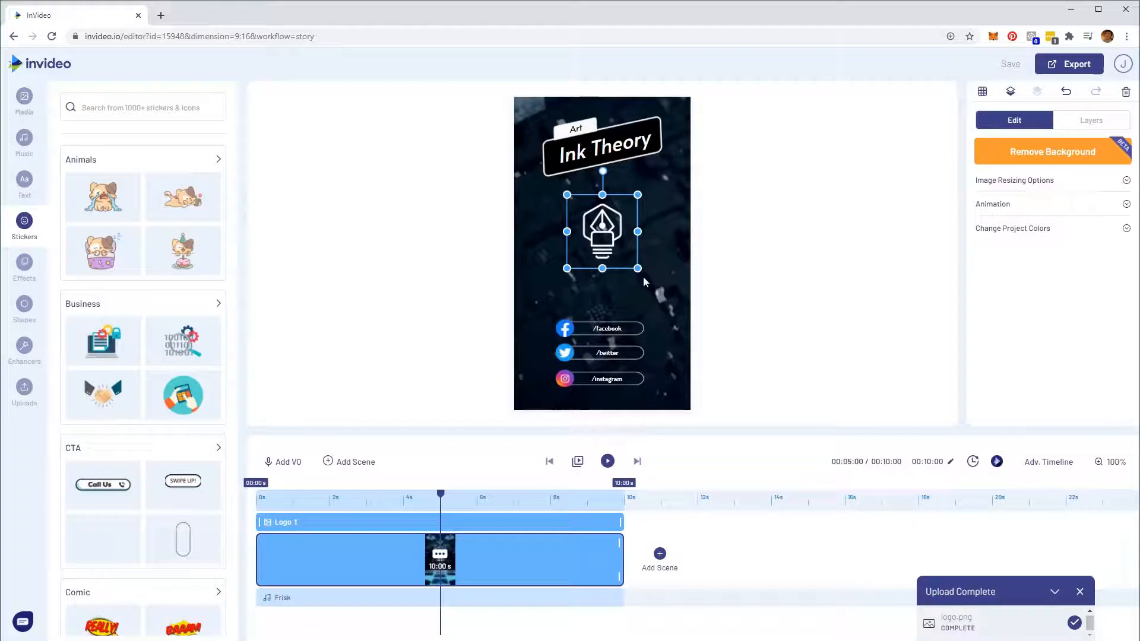
drag(638, 269, 660, 302)
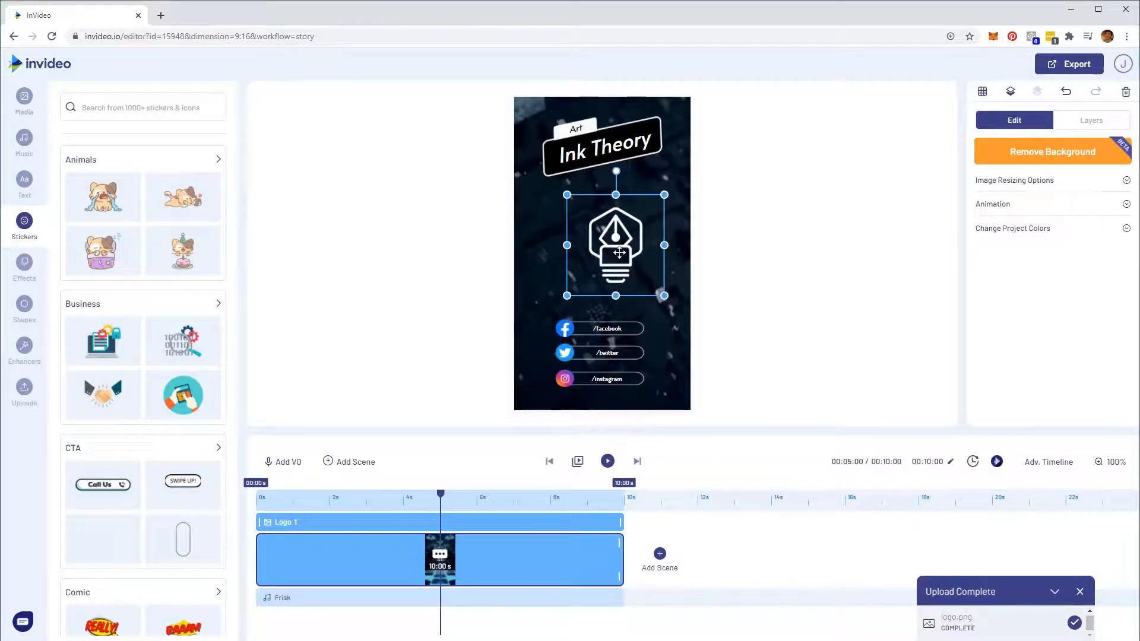
drag(619, 251, 609, 254)
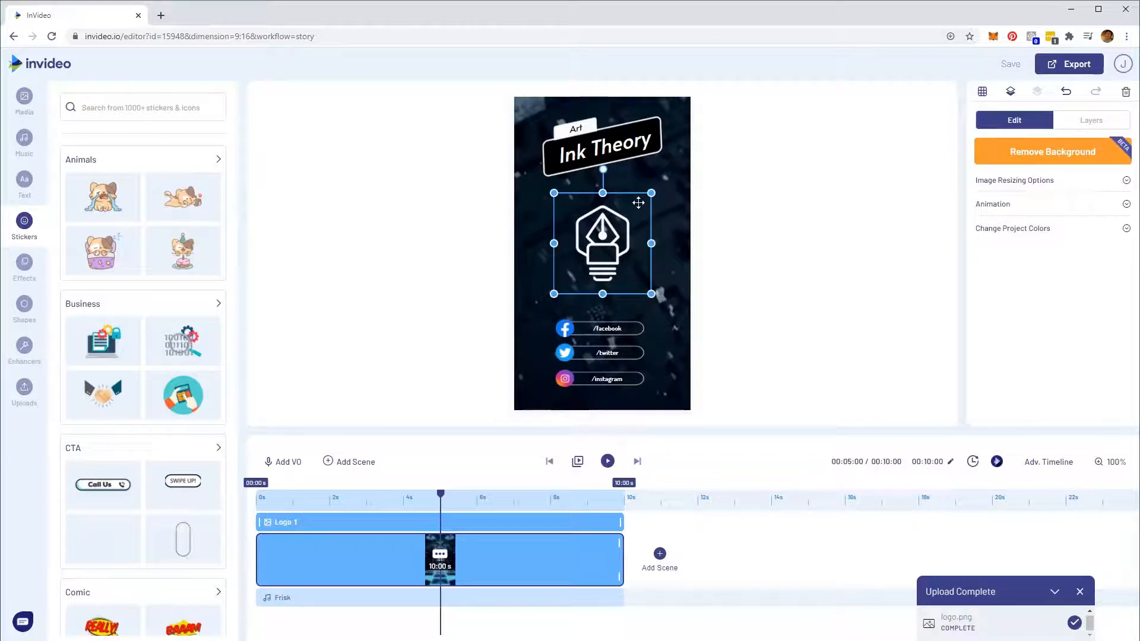
drag(651, 195, 637, 212)
drag(602, 258, 607, 254)
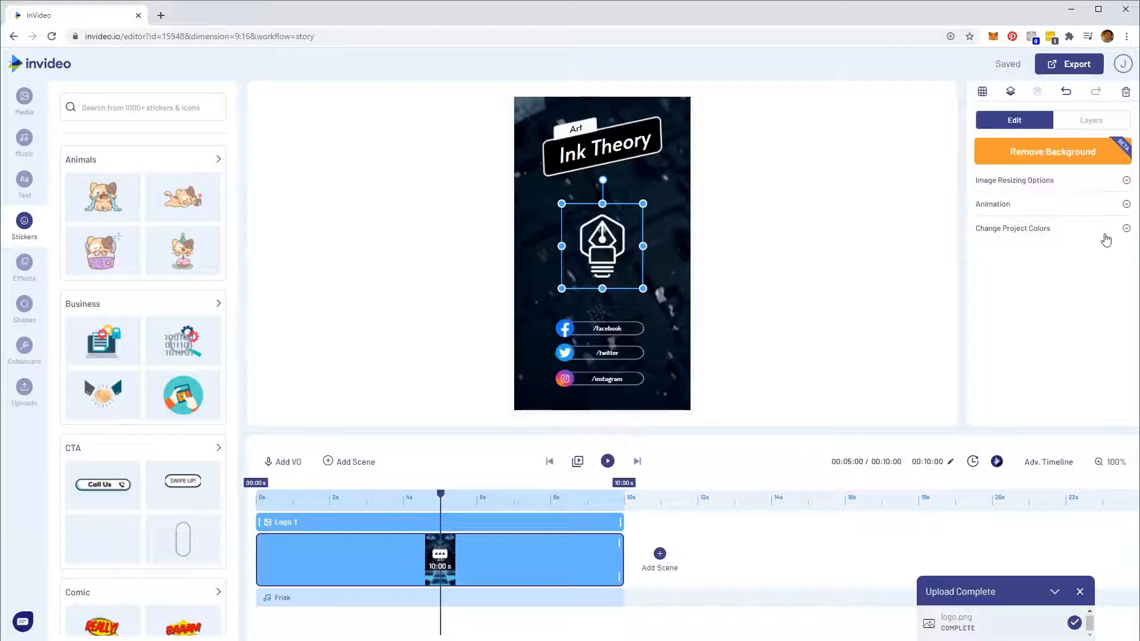
Check the logo's animation settings, then preview the scene from its beginning and pause the playback.
click(1075, 208)
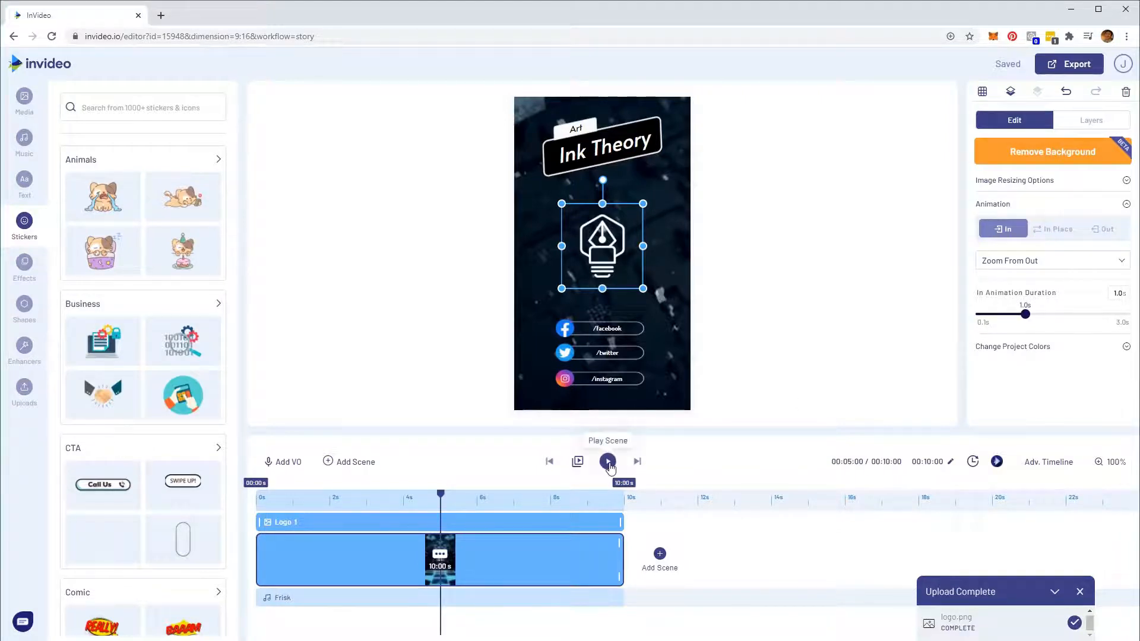
click(607, 462)
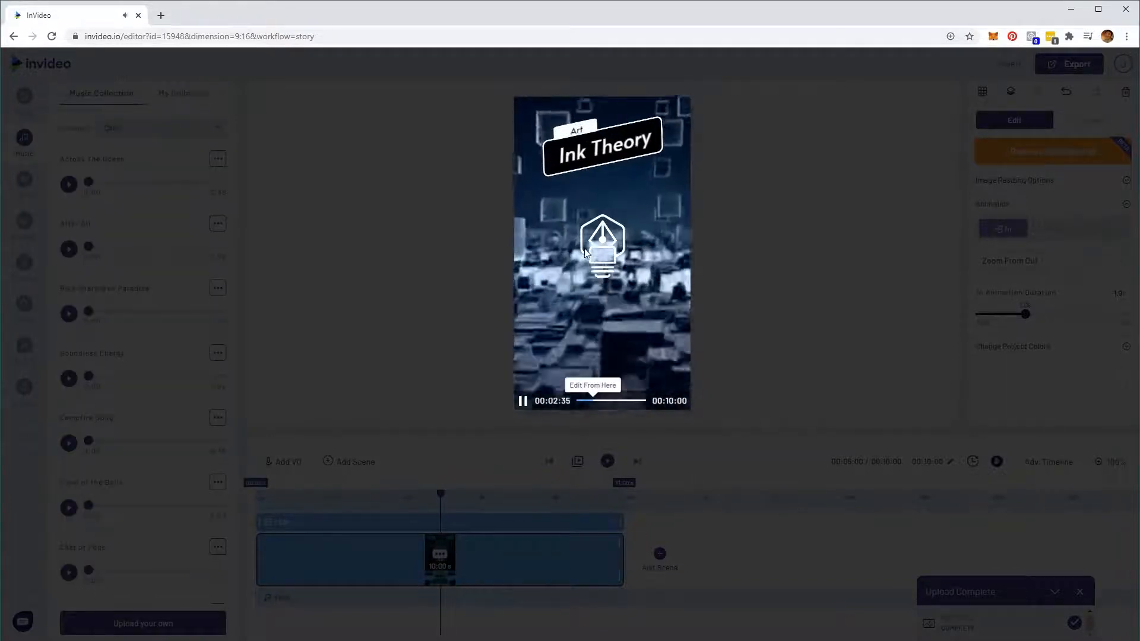
click(589, 401)
click(577, 401)
click(578, 401)
click(578, 402)
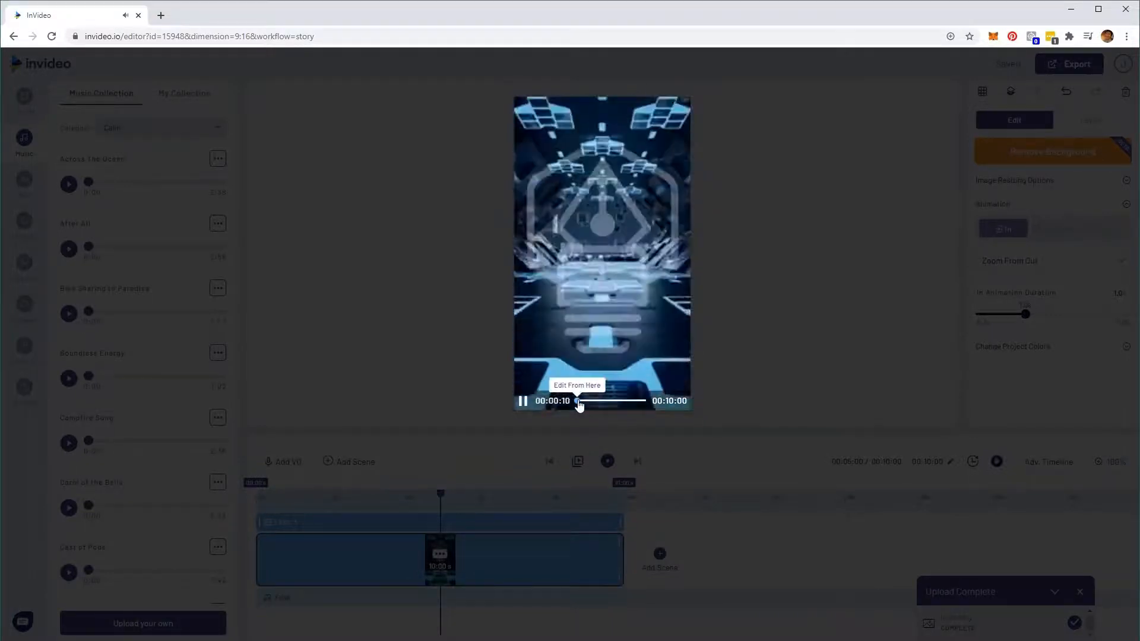
click(522, 407)
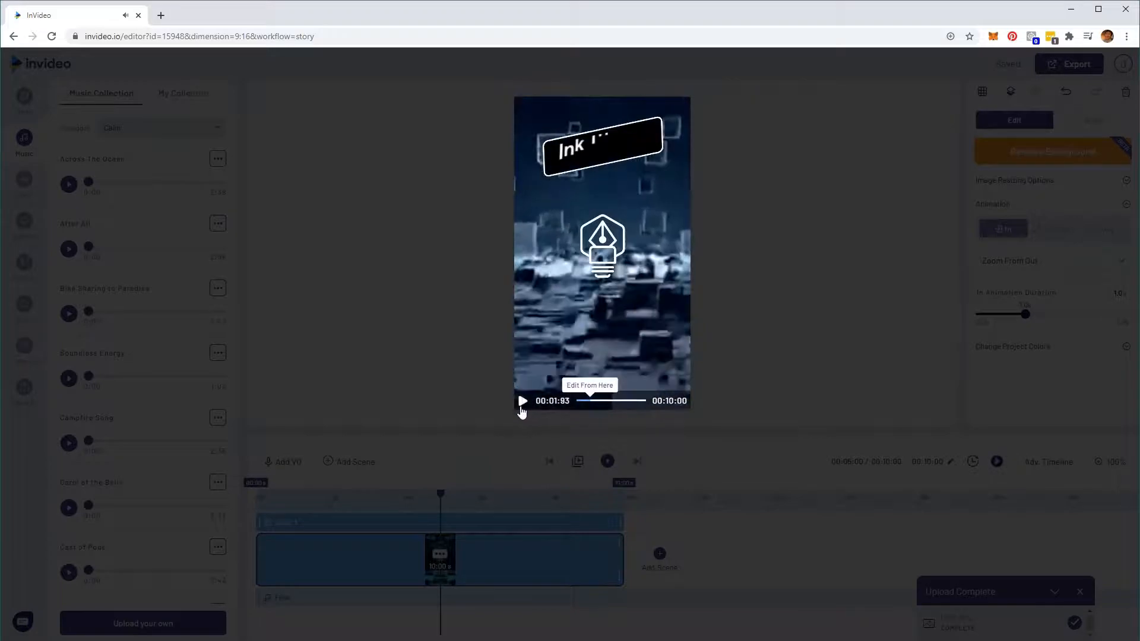
Close the preview, change the logo's In animation to Bounce In, and preview the scene.
click(831, 356)
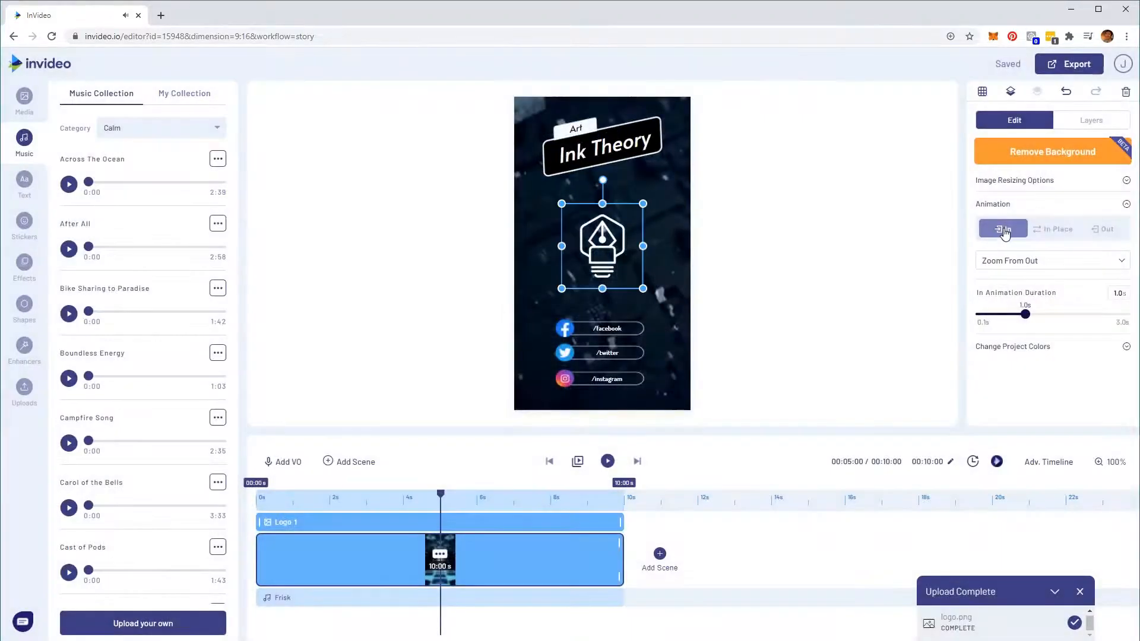
click(1074, 266)
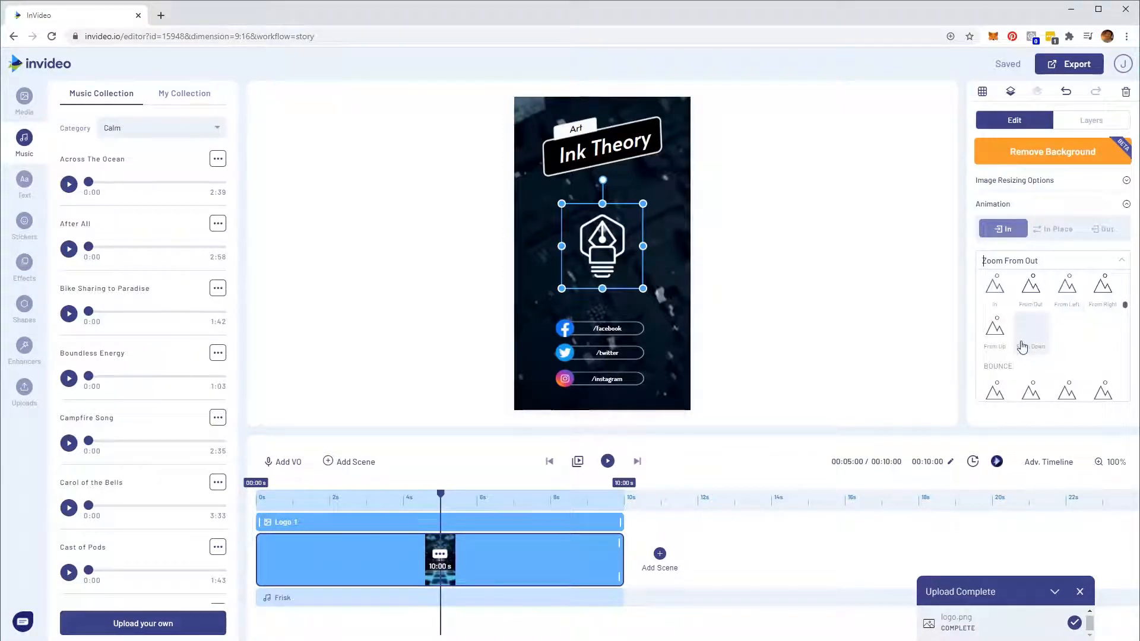
scroll(1044, 388, down, 1)
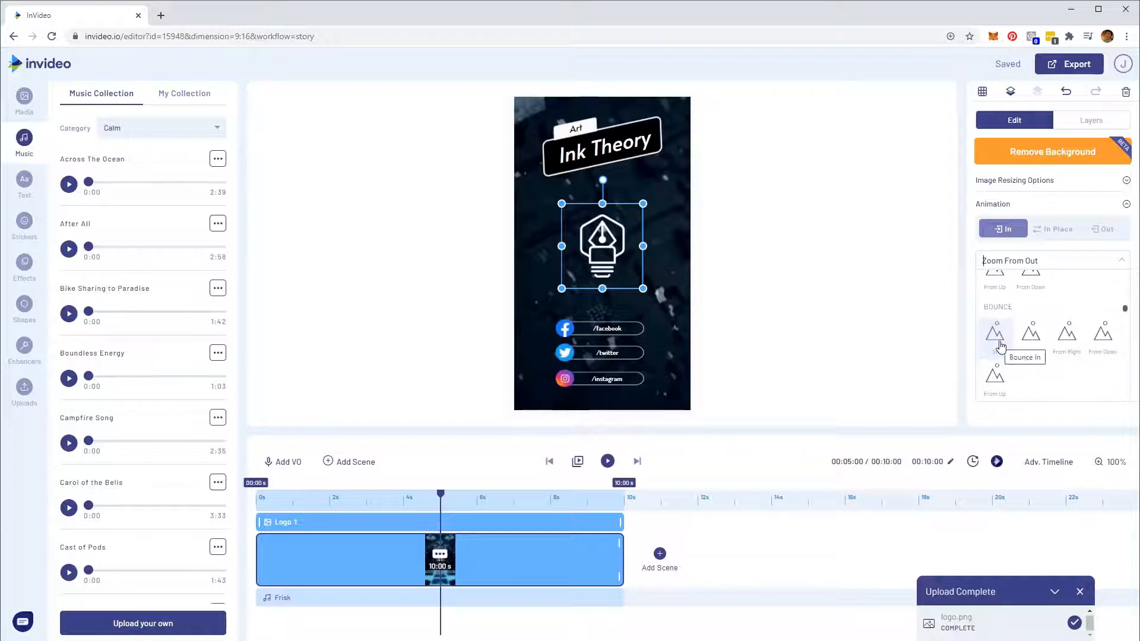
scroll(1001, 344, up, 1)
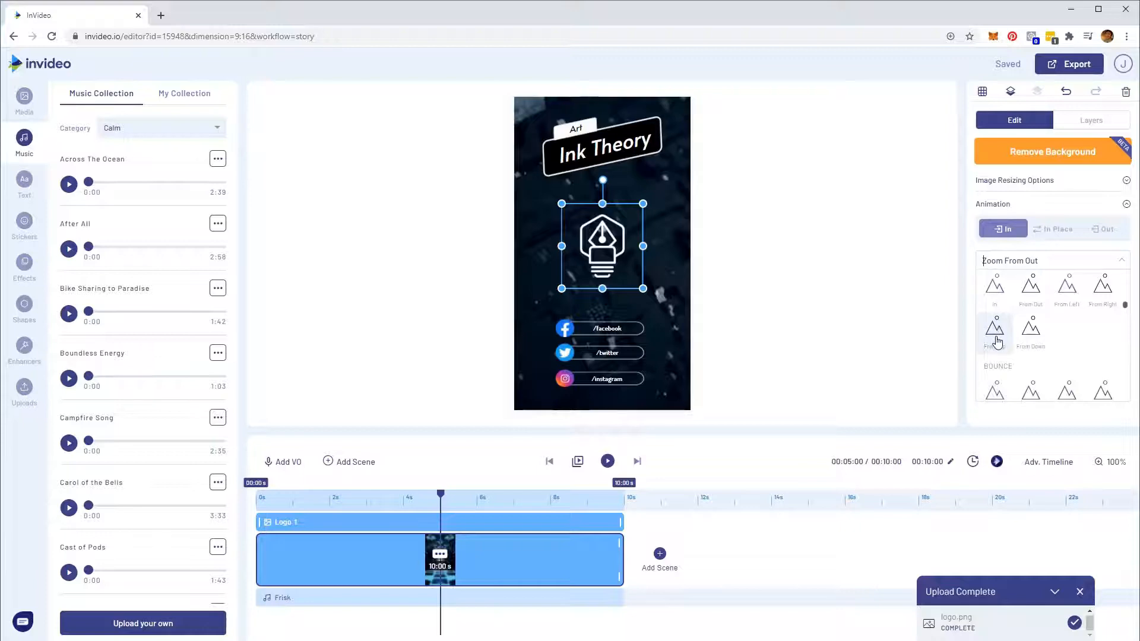
scroll(1030, 354, down, 2)
scroll(1030, 354, up, 1)
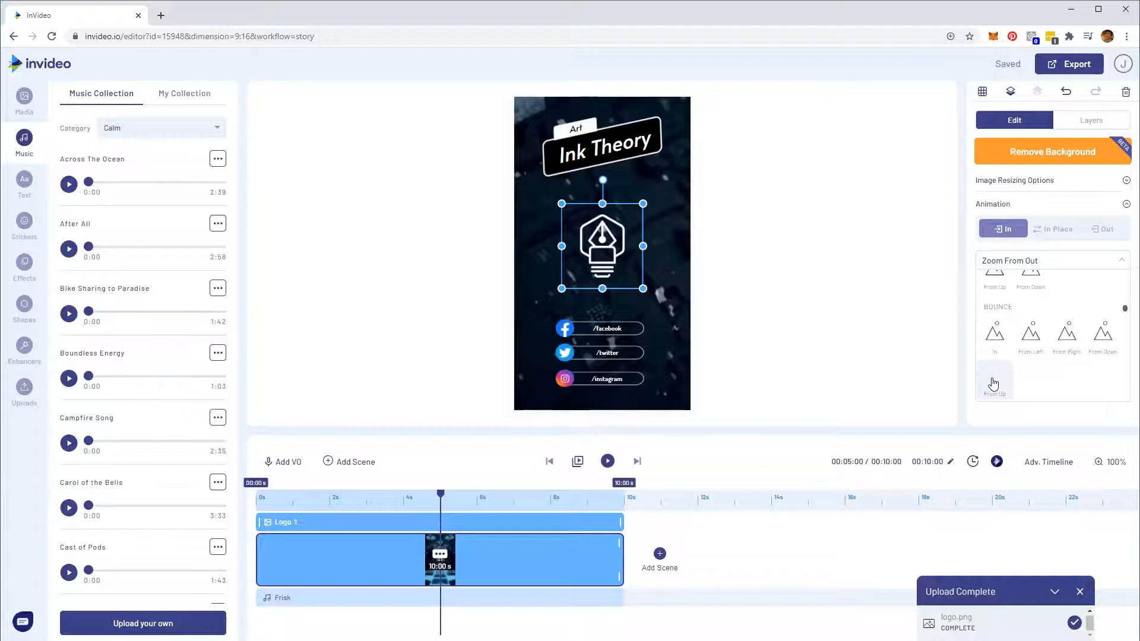
click(1001, 346)
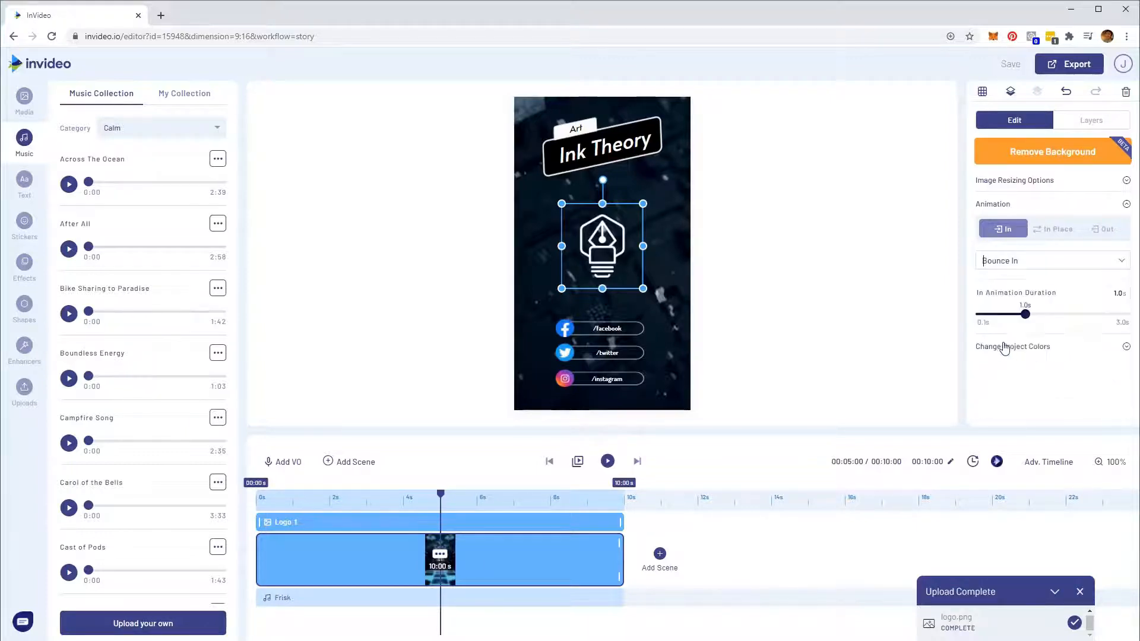
click(610, 463)
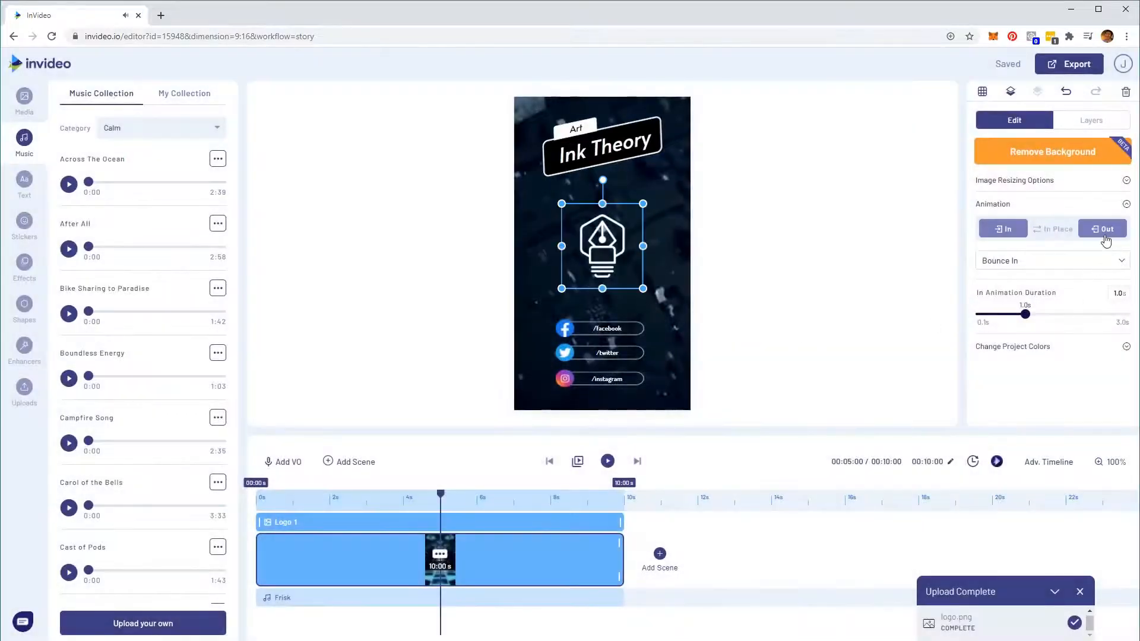
Set the logo's Out animation to Fade Out and check its In Place animation setting.
click(1104, 239)
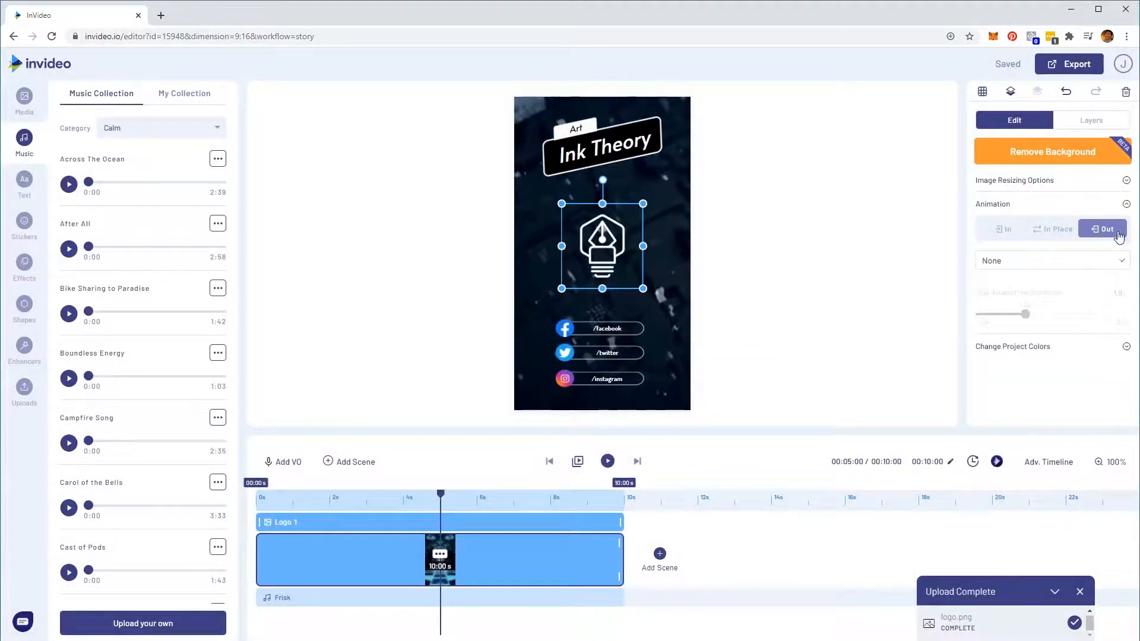
click(1112, 263)
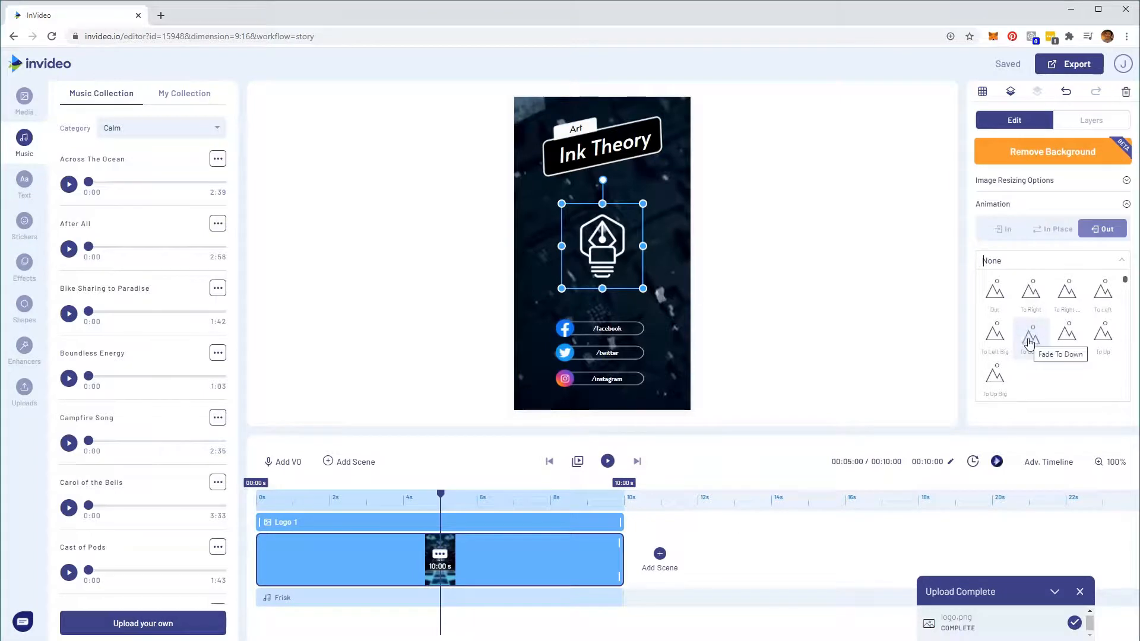
click(993, 303)
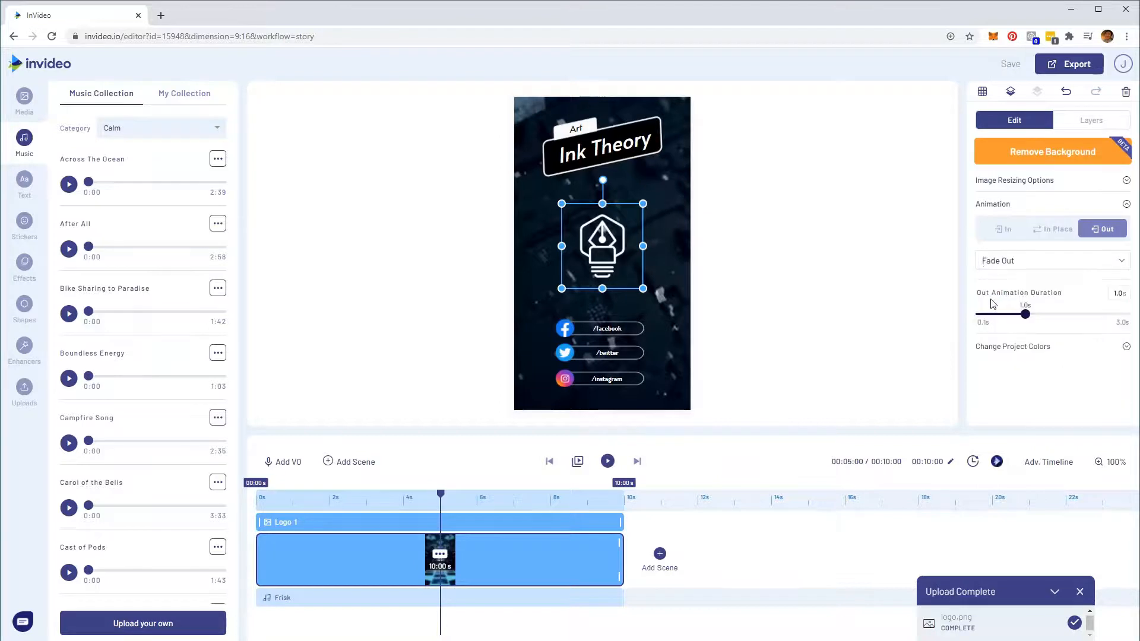
click(1066, 236)
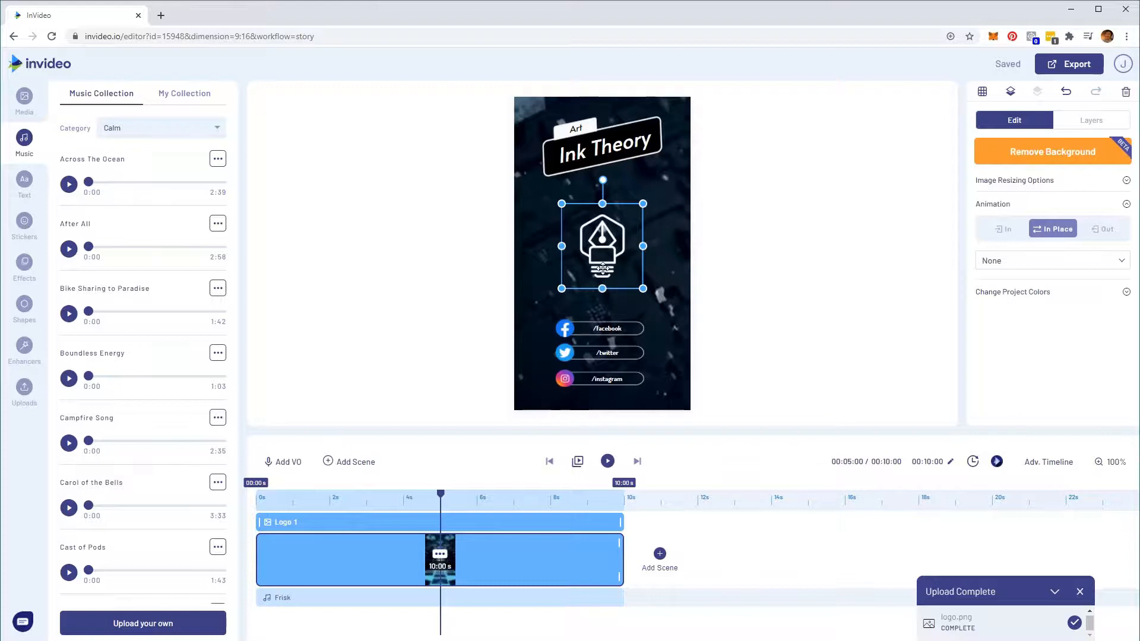
Preview the scene, and check the In and Out animation settings of the "Ink Theory" text.
click(609, 461)
click(645, 140)
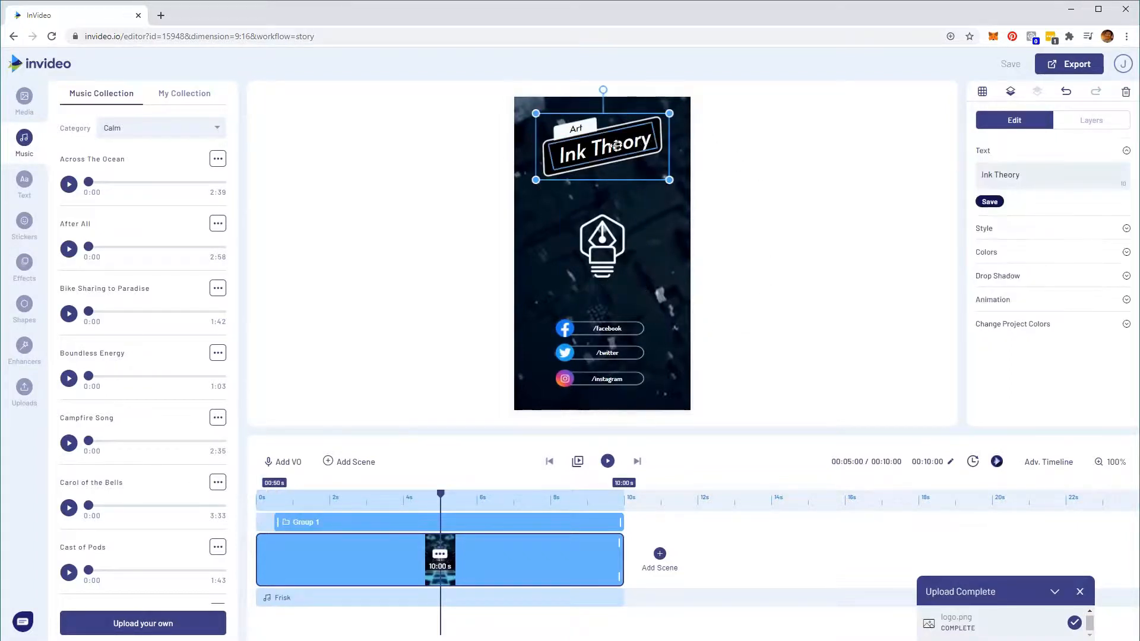
click(1009, 307)
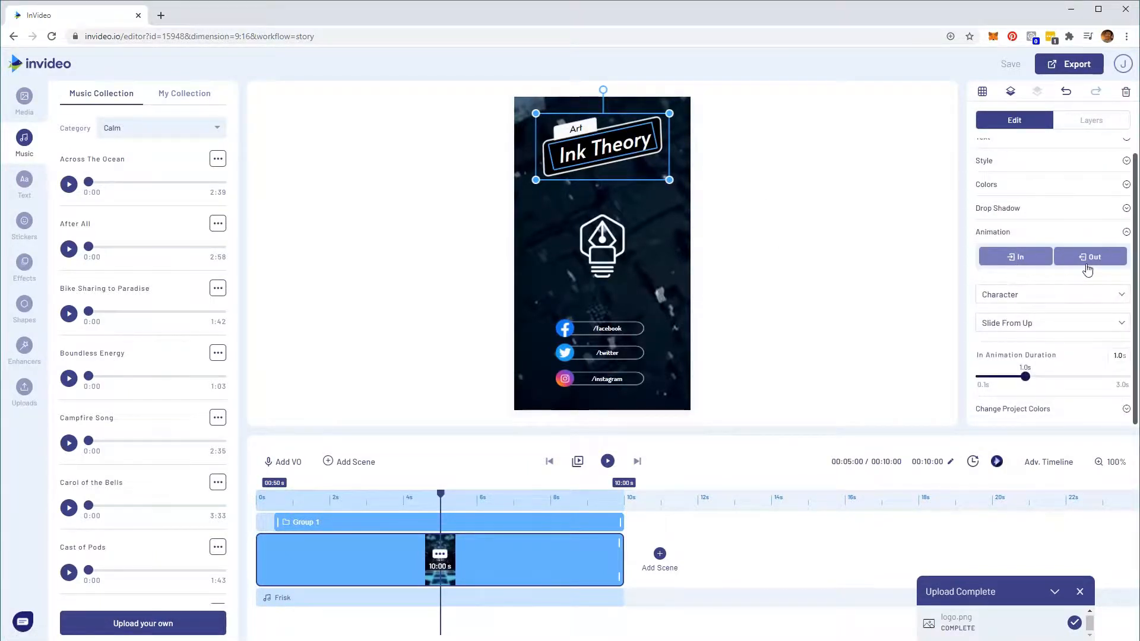
click(1088, 269)
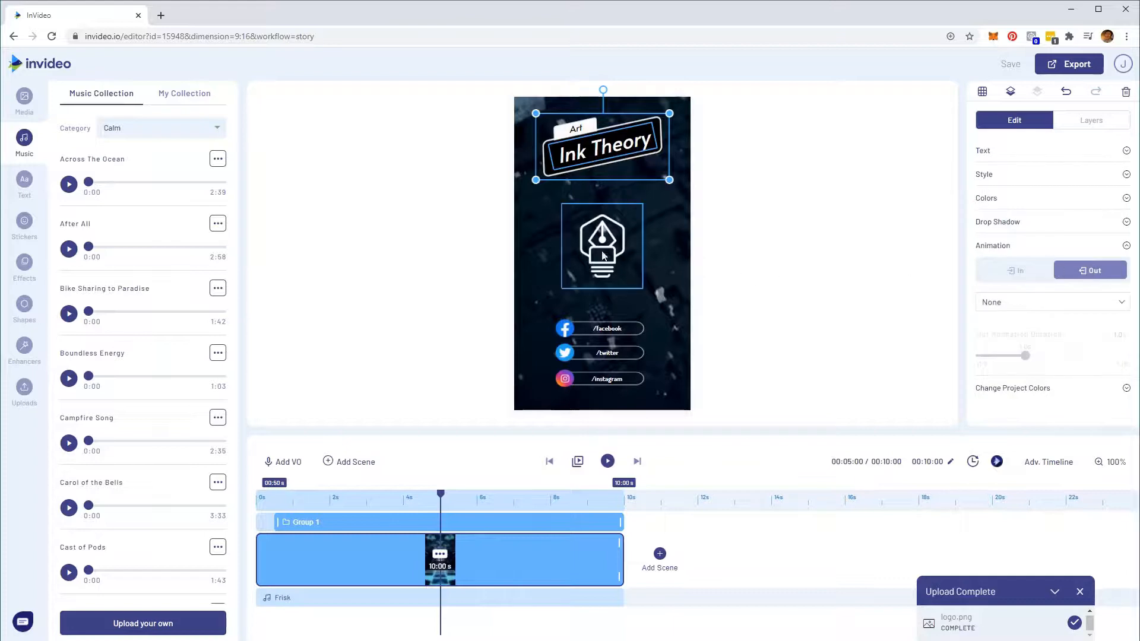
Look through the Facebook, Twitter and Instagram handle text boxes and review the Instagram handle's In animation settings.
click(623, 334)
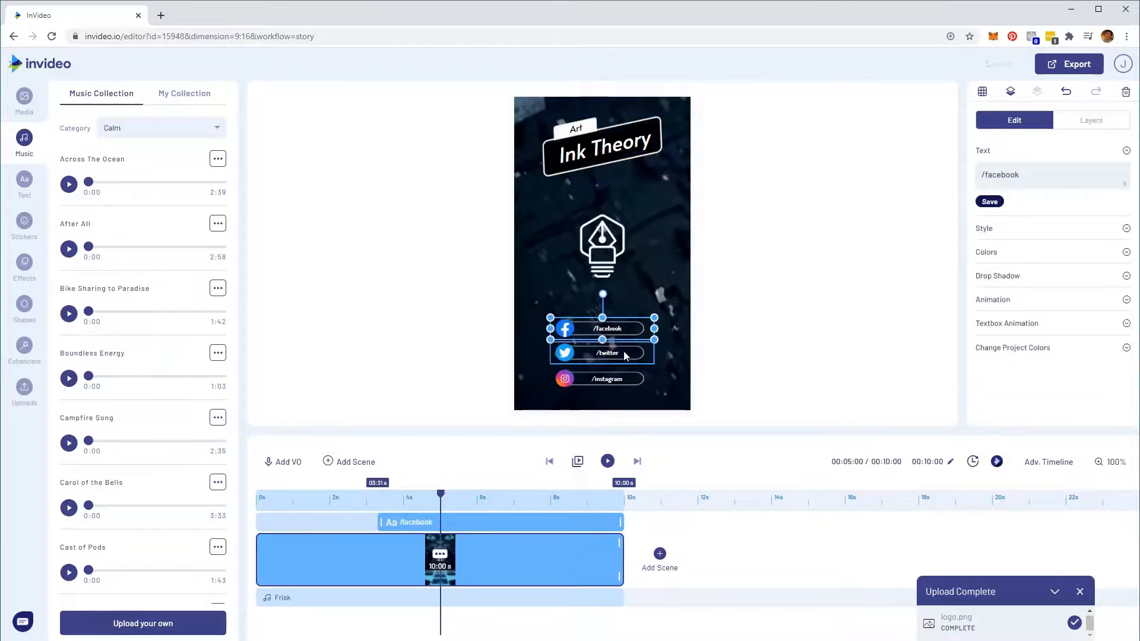
click(625, 354)
click(624, 383)
click(624, 329)
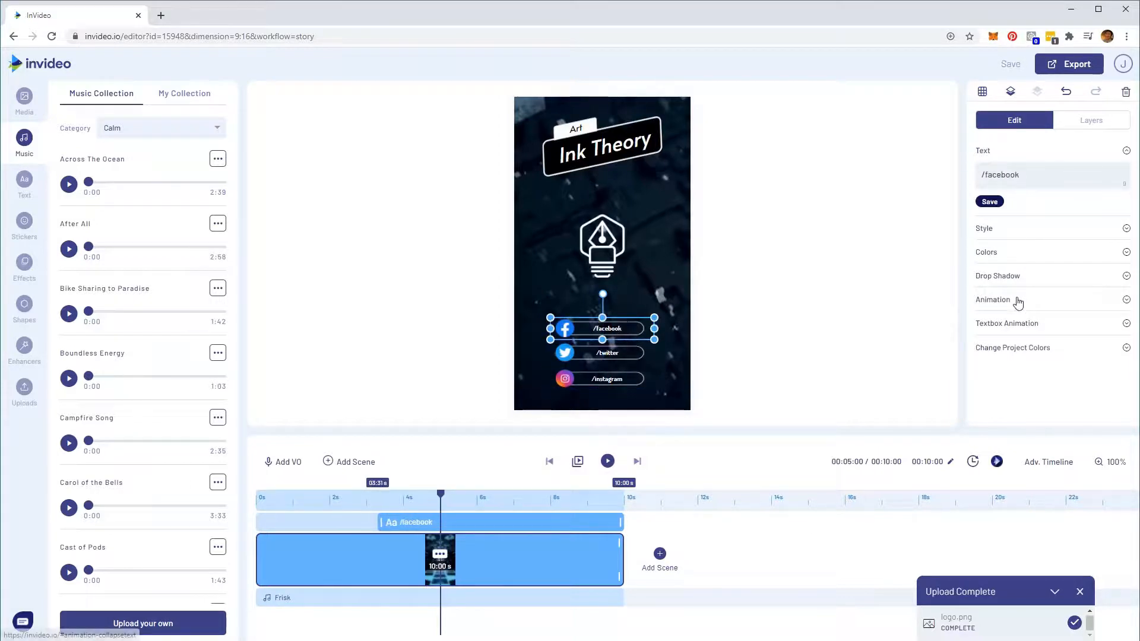
click(634, 358)
click(637, 381)
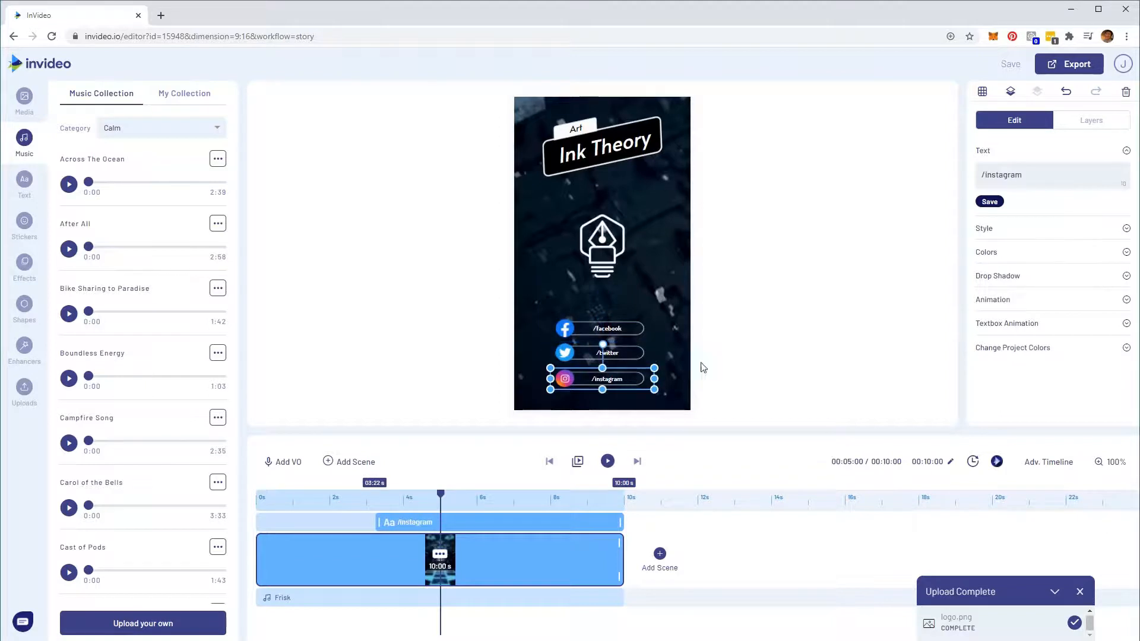
click(1028, 298)
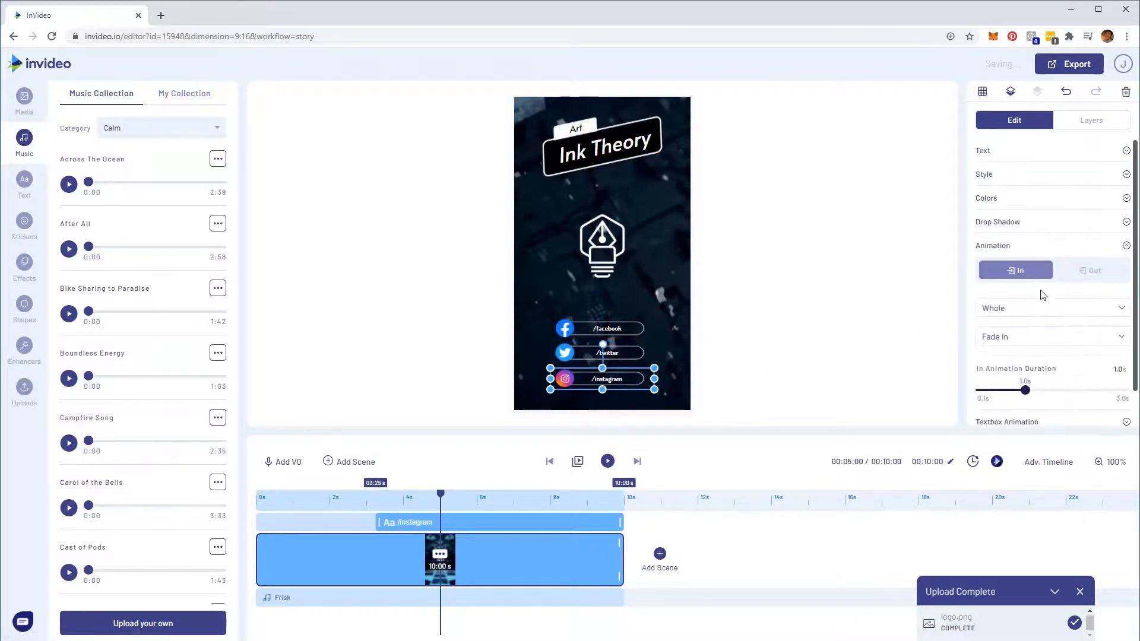
scroll(1027, 294, down, 1)
scroll(1023, 199, up, 1)
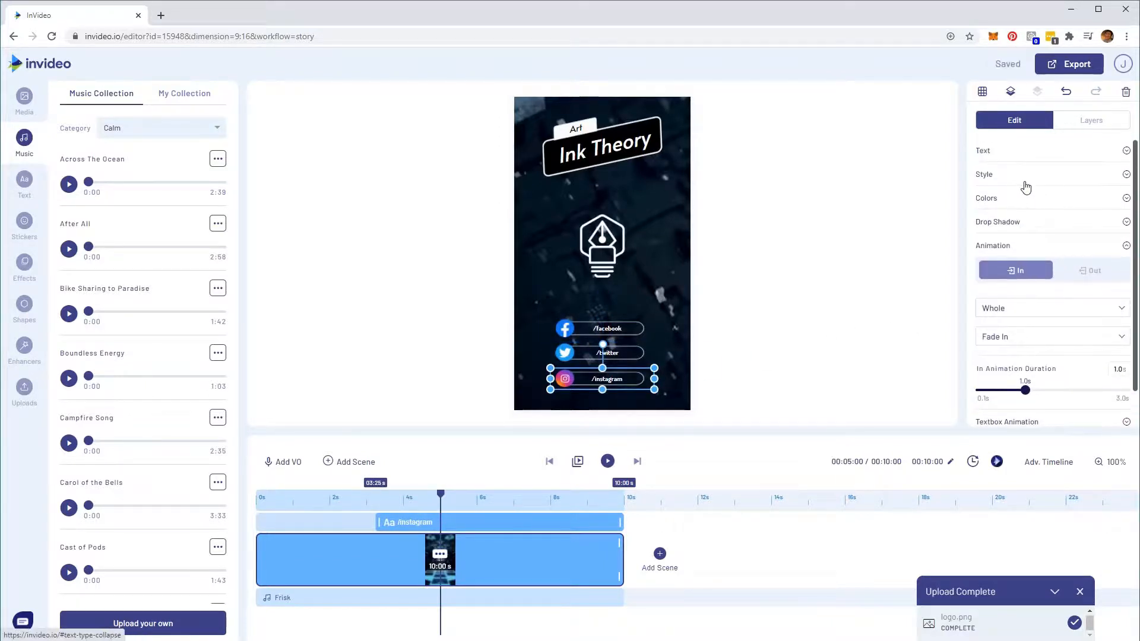